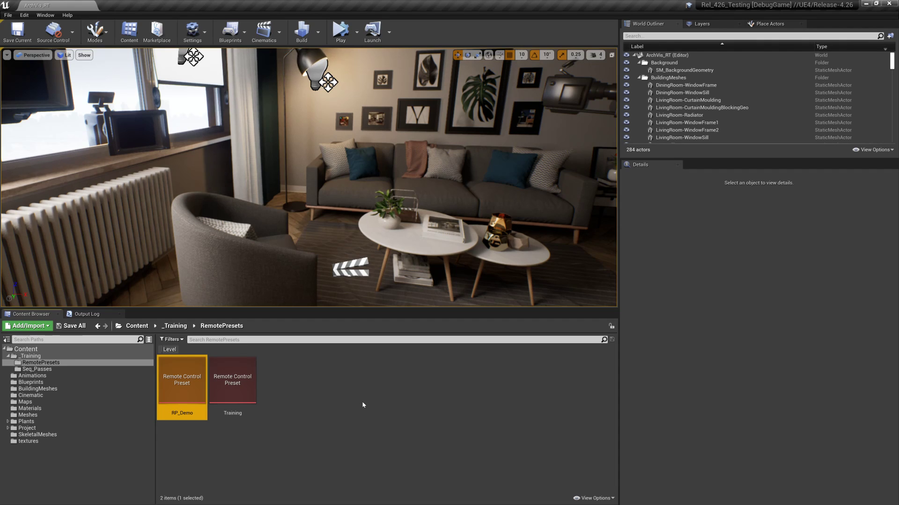
- Select the Training preset in RemotePresets and move the viewport camera closer to the sofa
{"action": "left_click", "coordinate": [250, 391]}
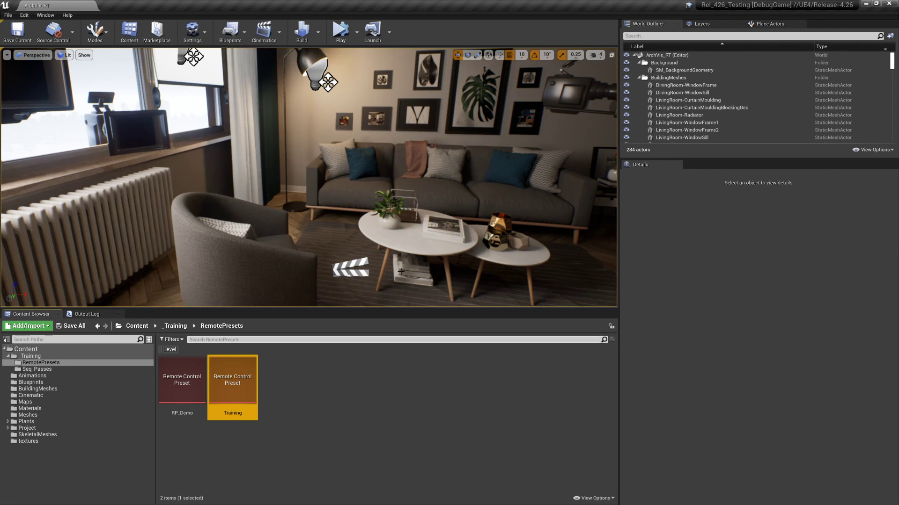
{"action": "left_click_drag", "start_coordinate": [403, 277], "coordinate": [403, 277]}
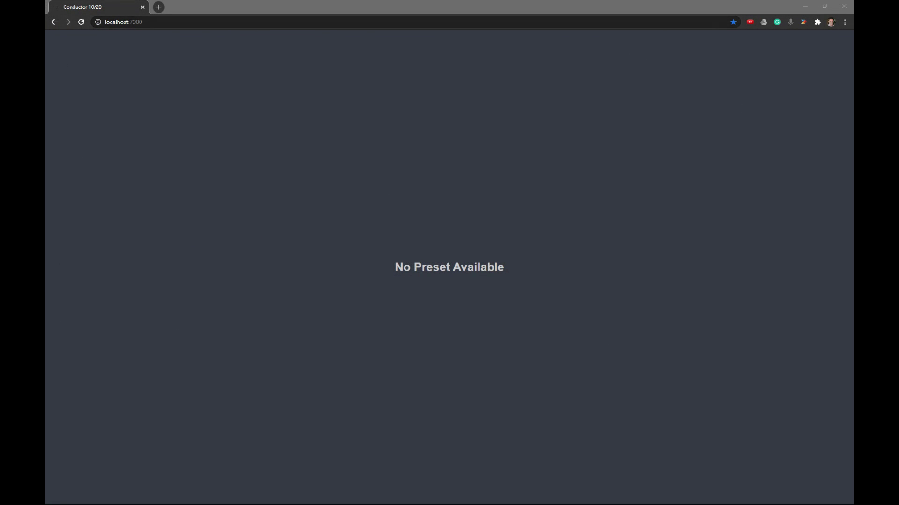
- Leave the localhost:7000 page address unchanged and bring the Unreal editor back to front
{"action": "left_click", "coordinate": [103, 22]}
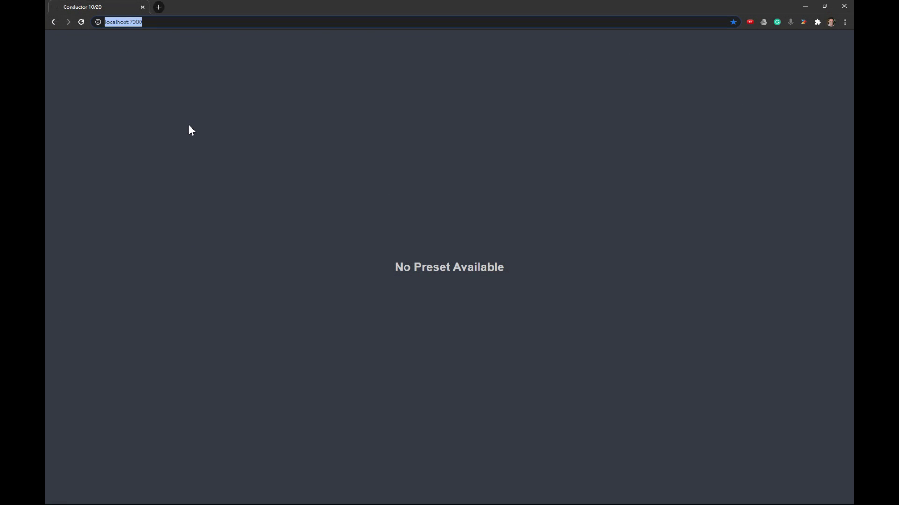
{"action": "key", "text": "End"}
{"action": "key", "text": "alt+Tab"}
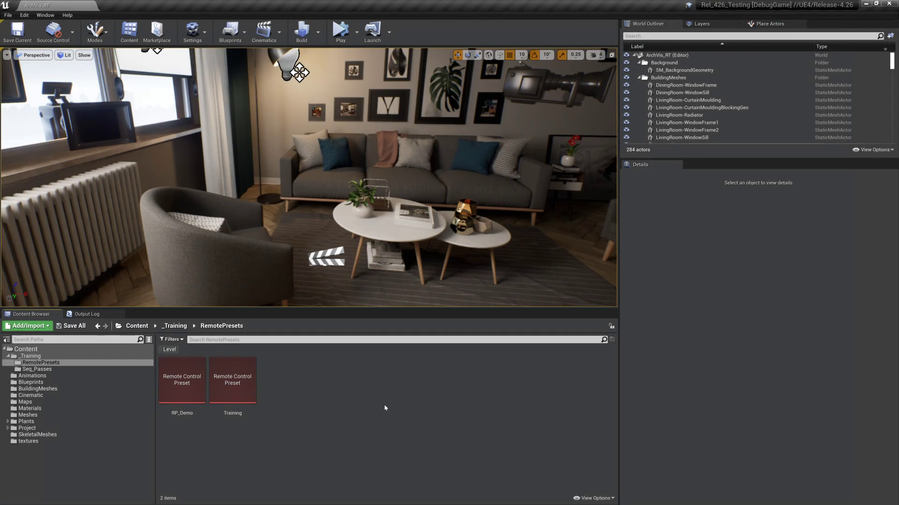
- Open the Training Remote Control Preset from the Content Browser
{"action": "double_click", "coordinate": [238, 390]}
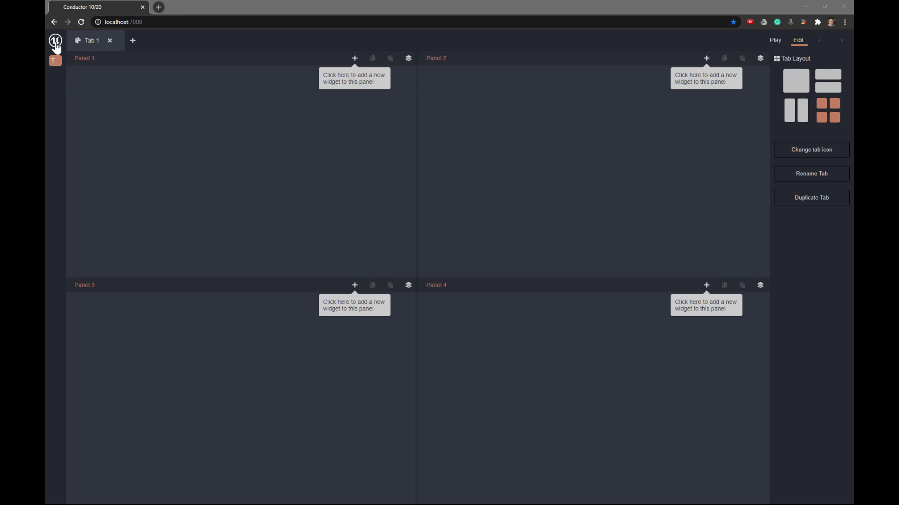
- Show the loaded preset list, add Tab 2 beside Tab 1, and return to Tab 1
{"action": "left_click", "coordinate": [55, 60]}
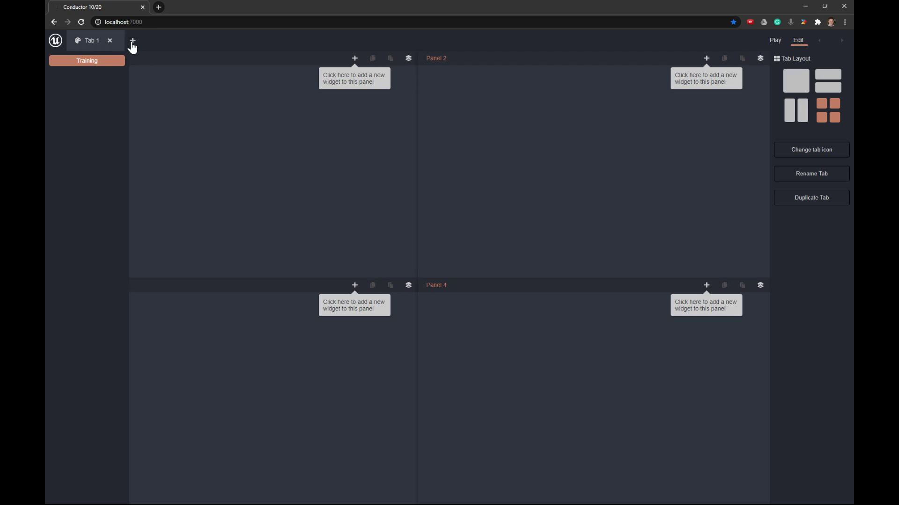
{"action": "left_click", "coordinate": [132, 40]}
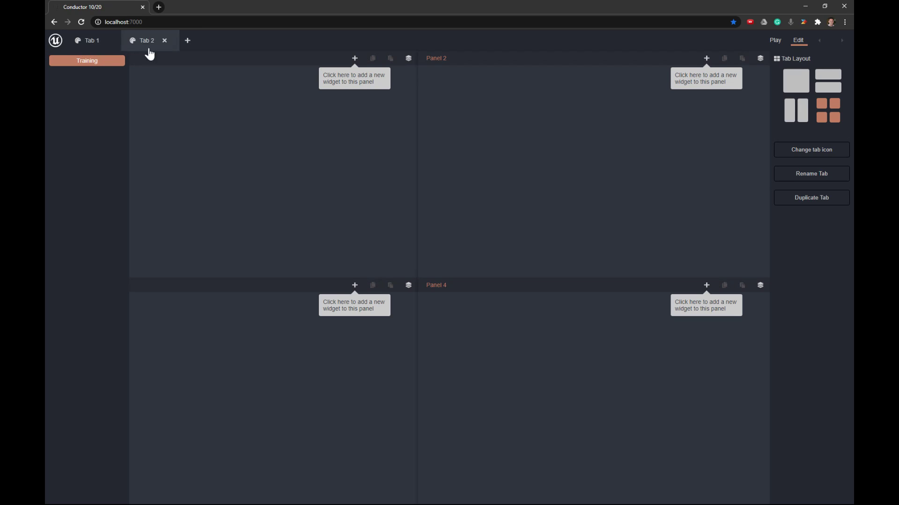
{"action": "left_click", "coordinate": [81, 43]}
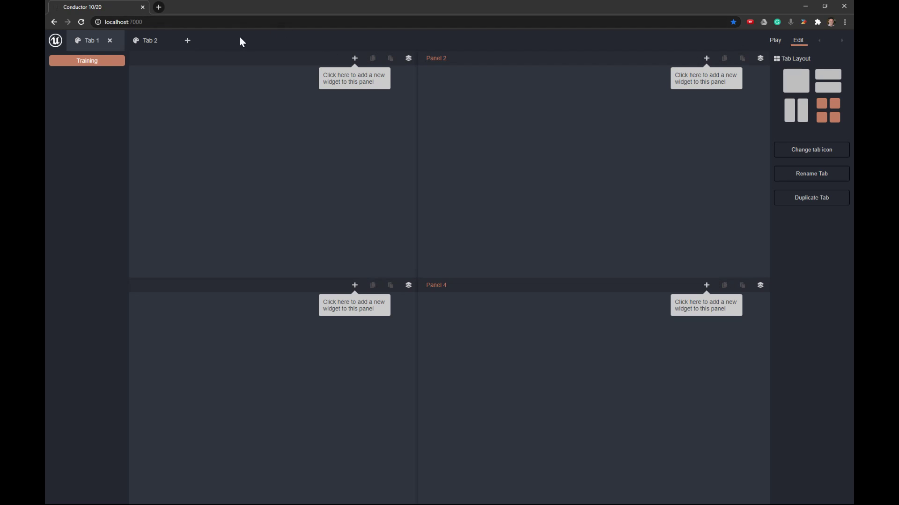
{"action": "left_click", "coordinate": [147, 42]}
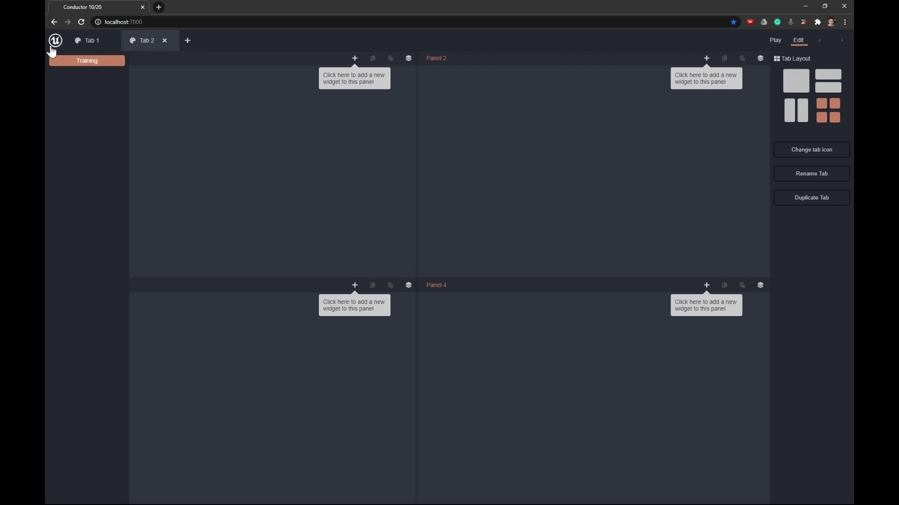
{"action": "left_click", "coordinate": [87, 40]}
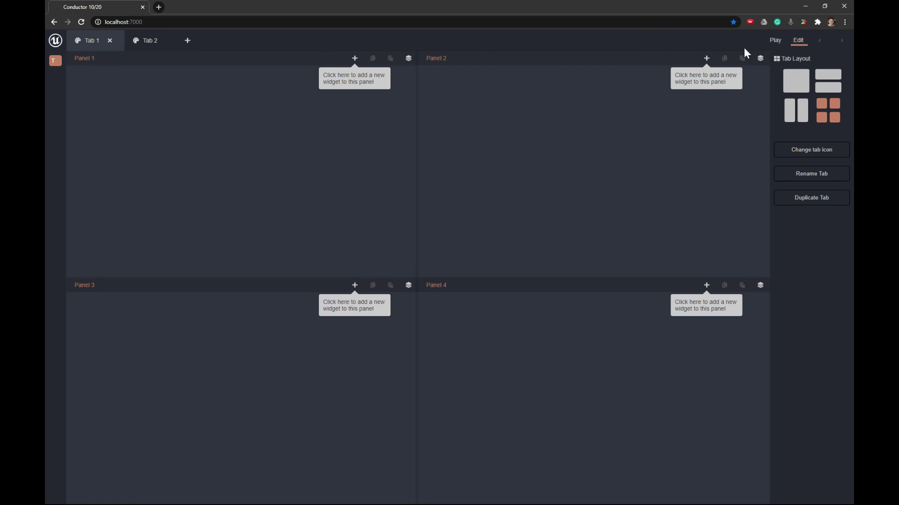
{"action": "left_click", "coordinate": [145, 43]}
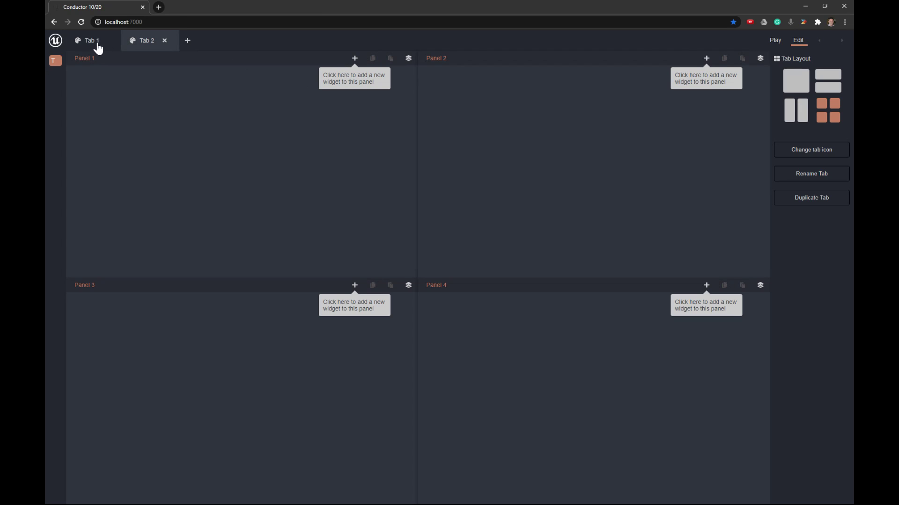
{"action": "left_click", "coordinate": [98, 47]}
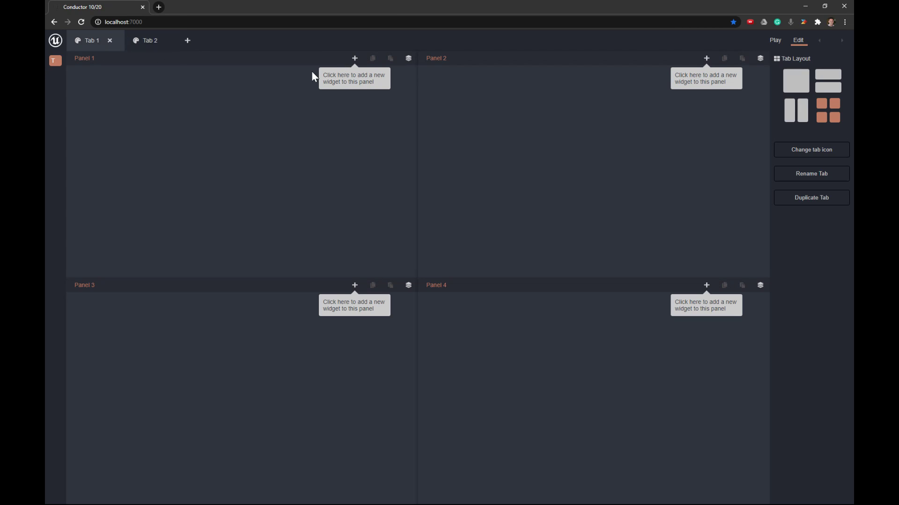
- Add a Light1 ON/OFF toggle to Panel 1 and preview it in Play mode
{"action": "left_click", "coordinate": [355, 59]}
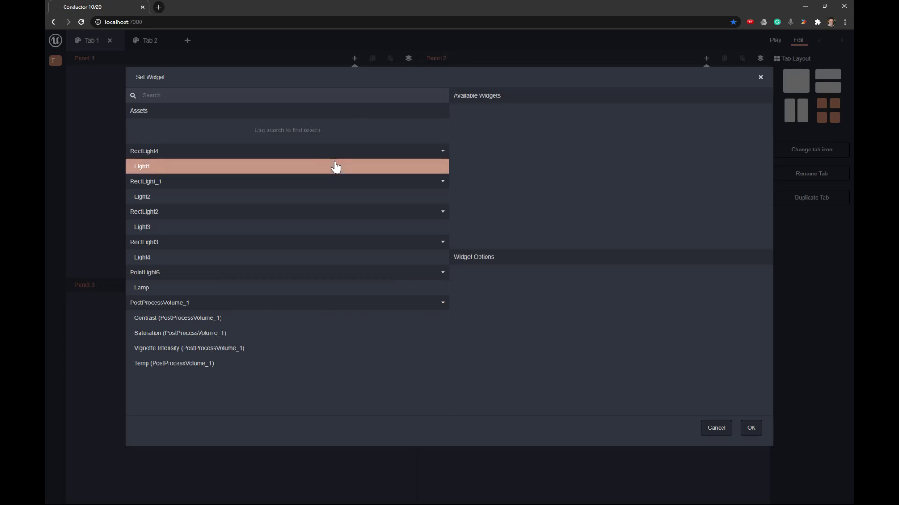
{"action": "left_click", "coordinate": [175, 169]}
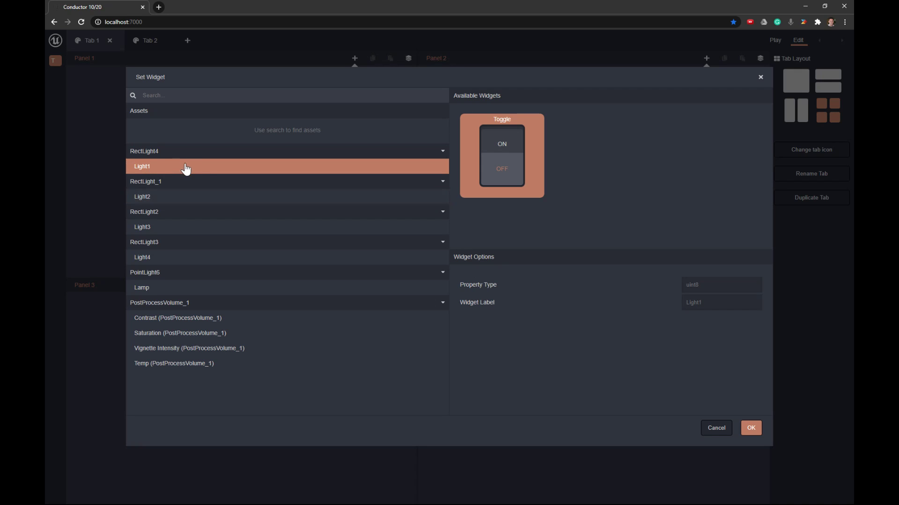
{"action": "left_click", "coordinate": [749, 430]}
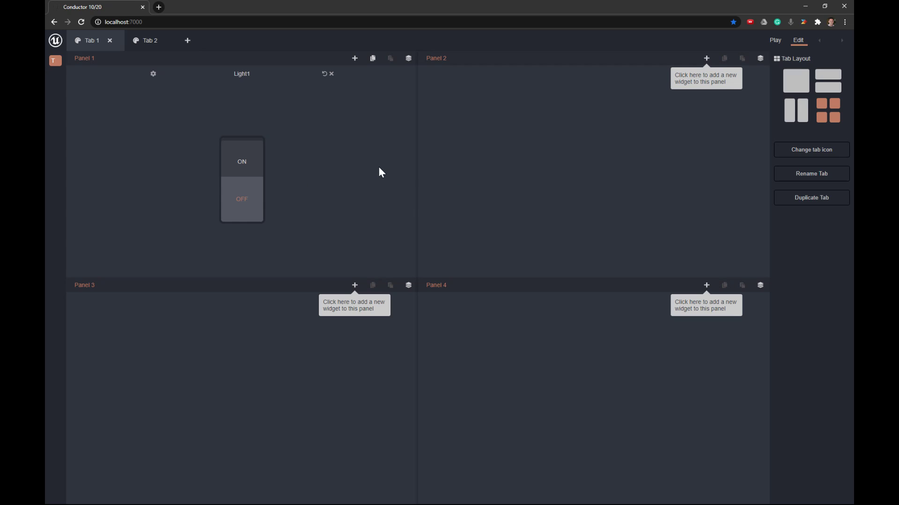
{"action": "left_click", "coordinate": [777, 42]}
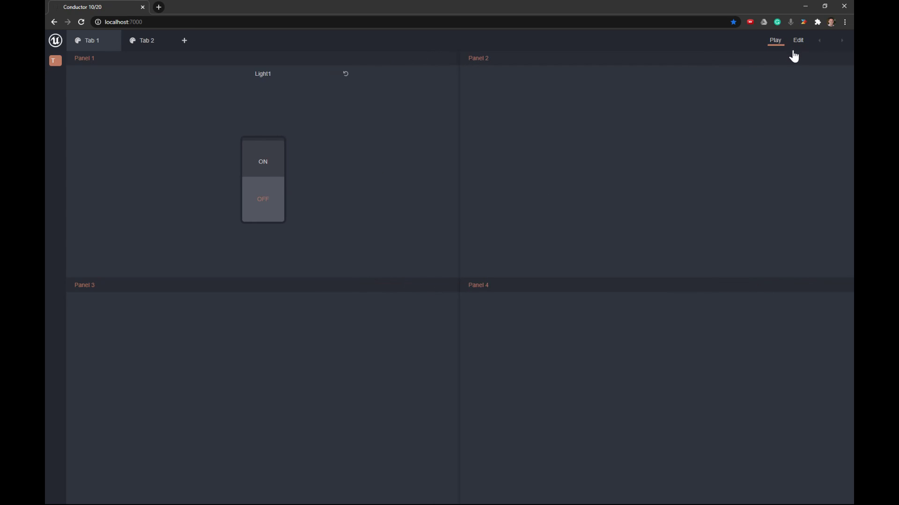
{"action": "left_click", "coordinate": [800, 43]}
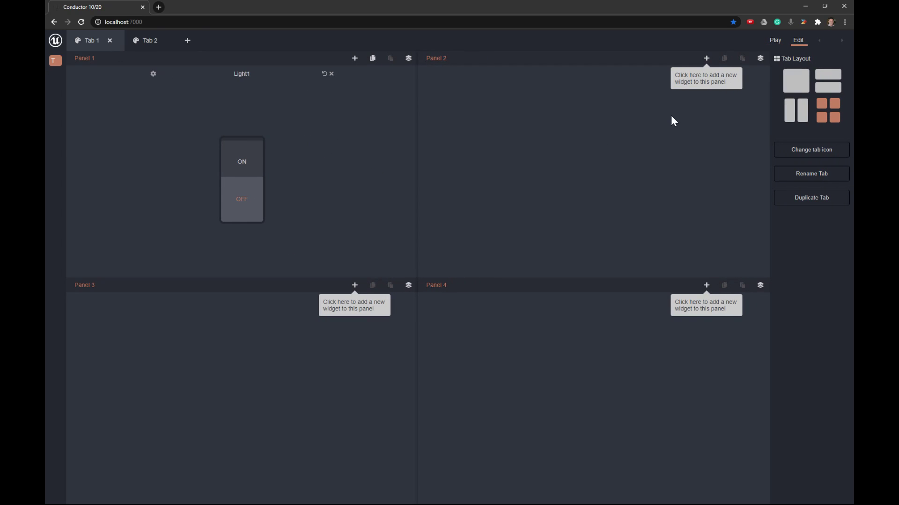
- Try single-panel, two-row, two-column and 2x2 grid layouts for Tab 1
{"action": "left_click", "coordinate": [796, 82]}
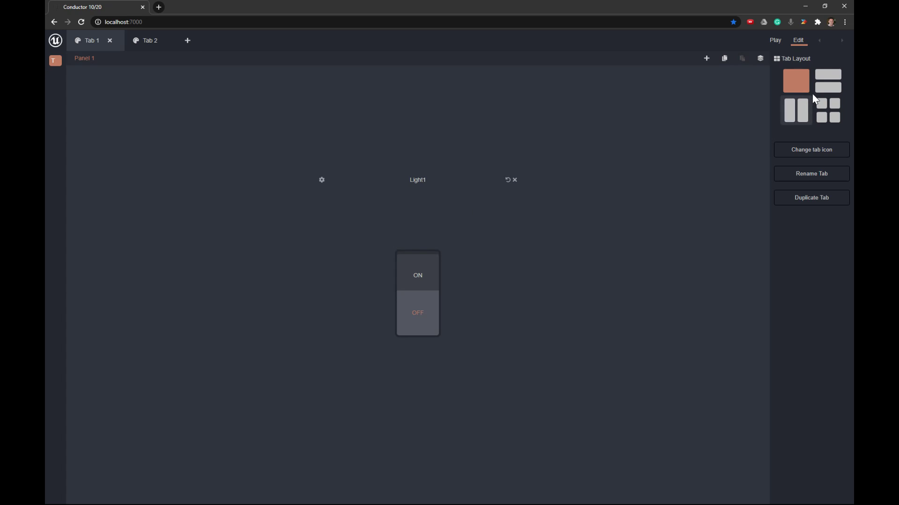
{"action": "left_click", "coordinate": [832, 89]}
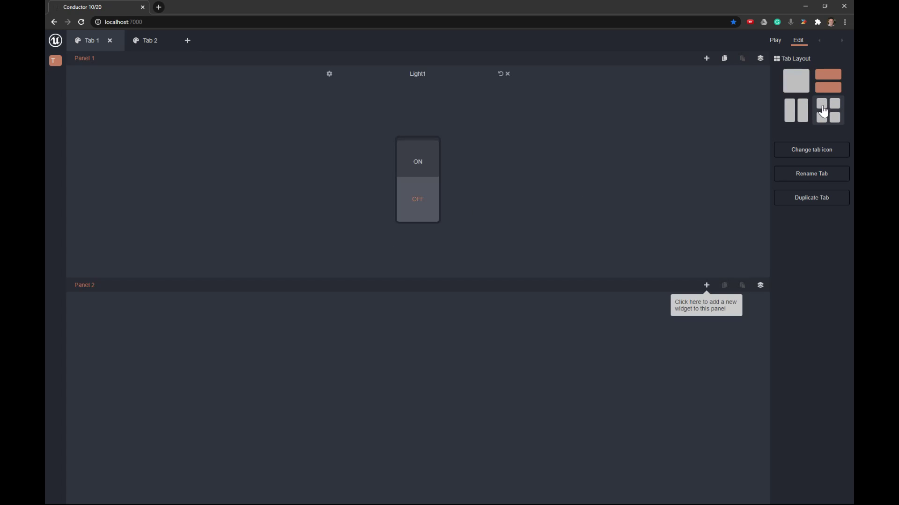
{"action": "left_click", "coordinate": [792, 118]}
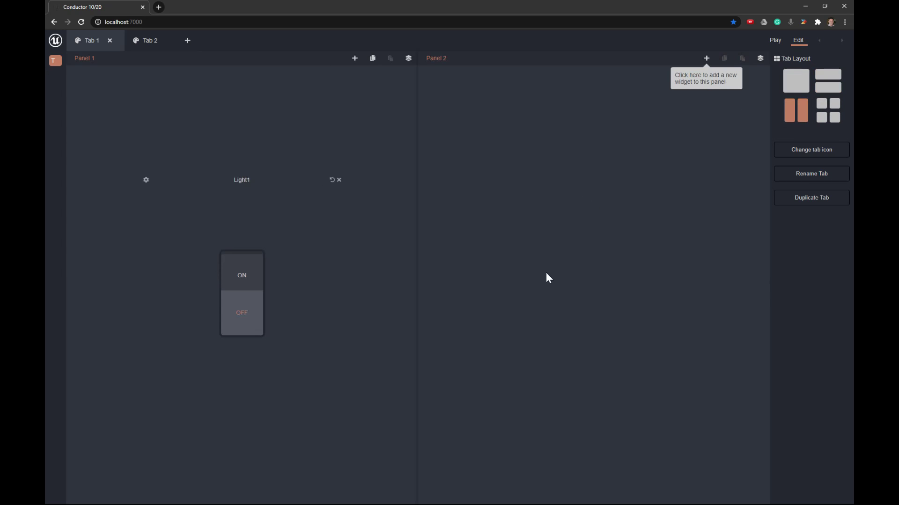
{"action": "left_click", "coordinate": [830, 115]}
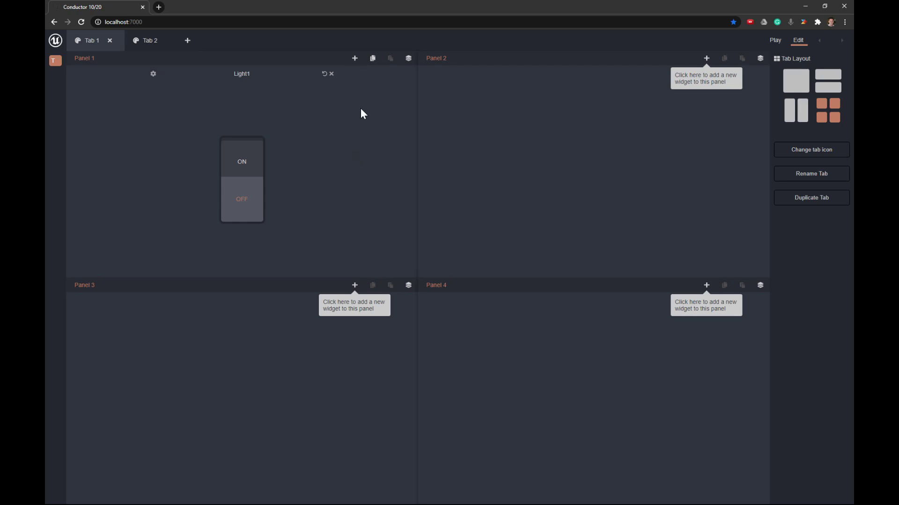
- Add a Light2 toggle to Panel 1 and settle Tab 1 on a two-row layout
{"action": "left_click", "coordinate": [355, 58]}
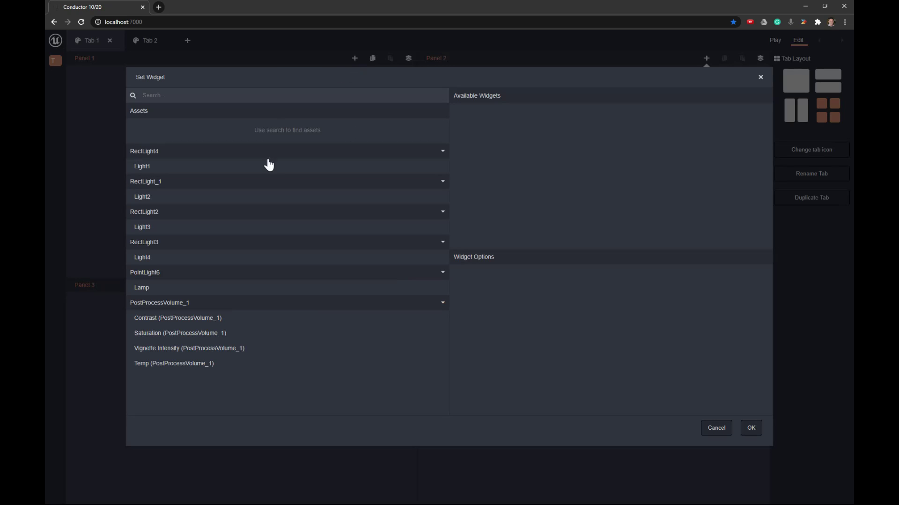
{"action": "left_click", "coordinate": [157, 199]}
{"action": "left_click", "coordinate": [751, 428]}
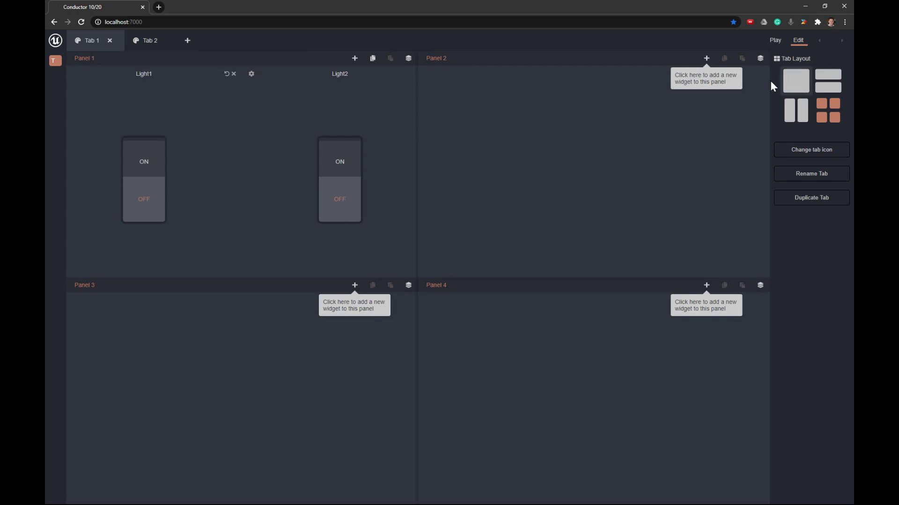
{"action": "left_click", "coordinate": [823, 88]}
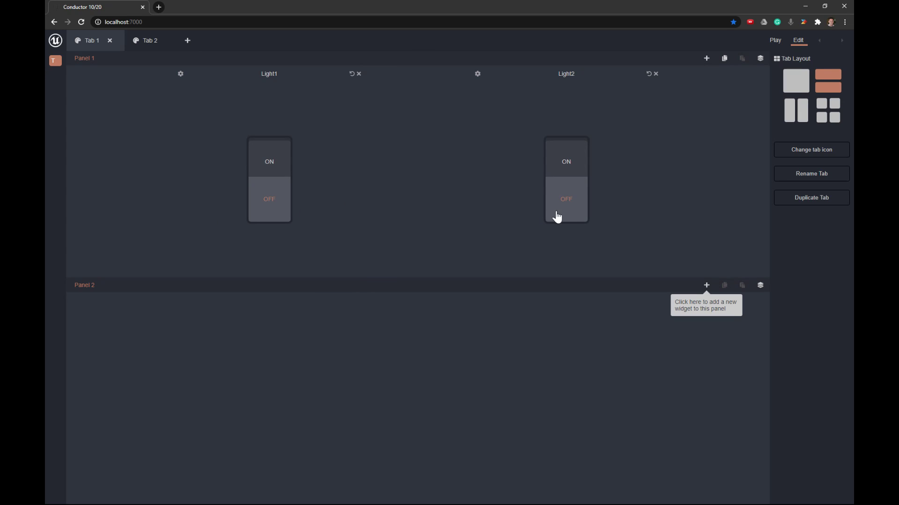
{"action": "left_click", "coordinate": [796, 87]}
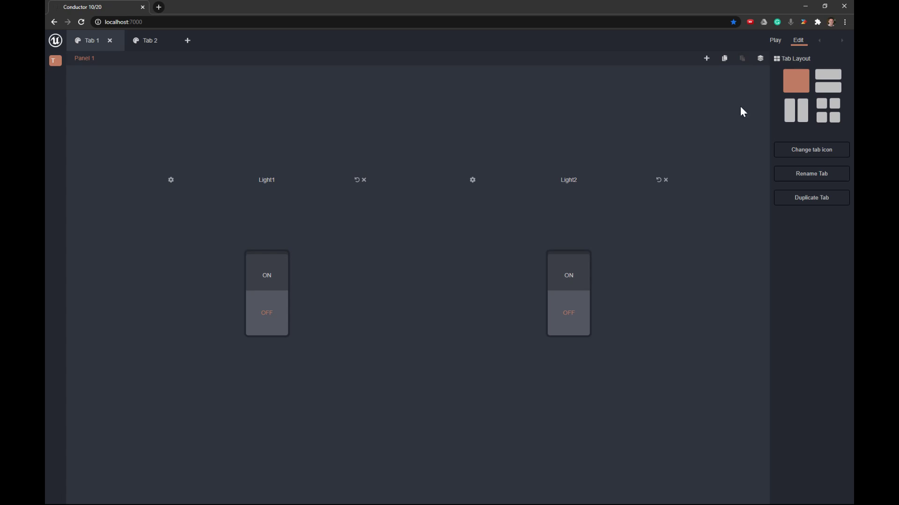
{"action": "left_click", "coordinate": [830, 88]}
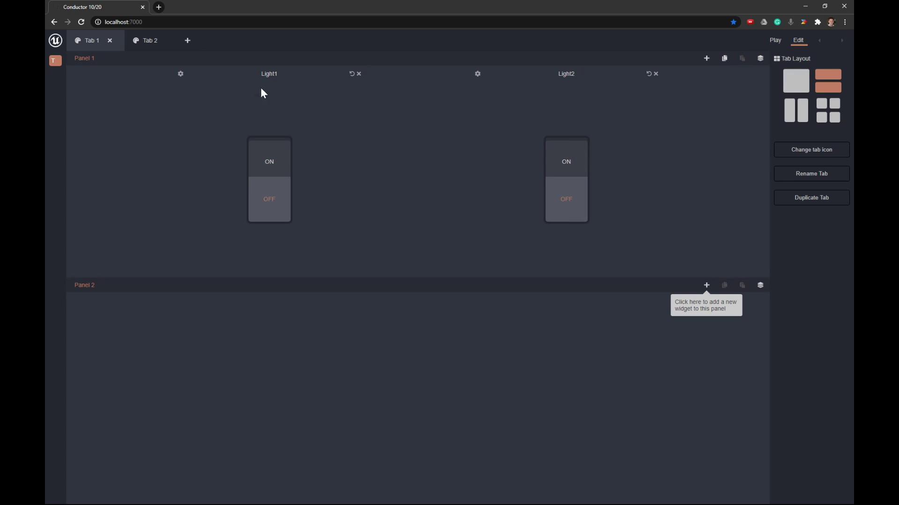
- Rename the first panel to 'Lights'
{"action": "left_click", "coordinate": [83, 60]}
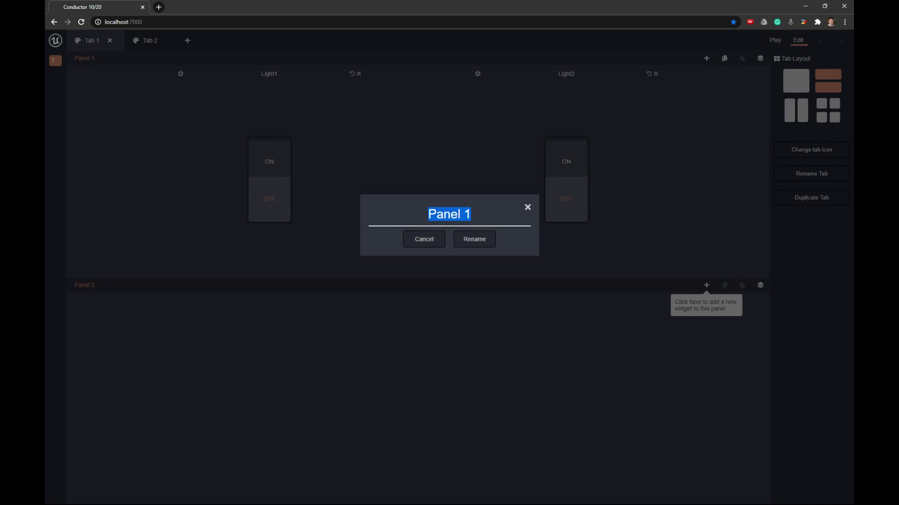
{"action": "type", "text": "Lights"}
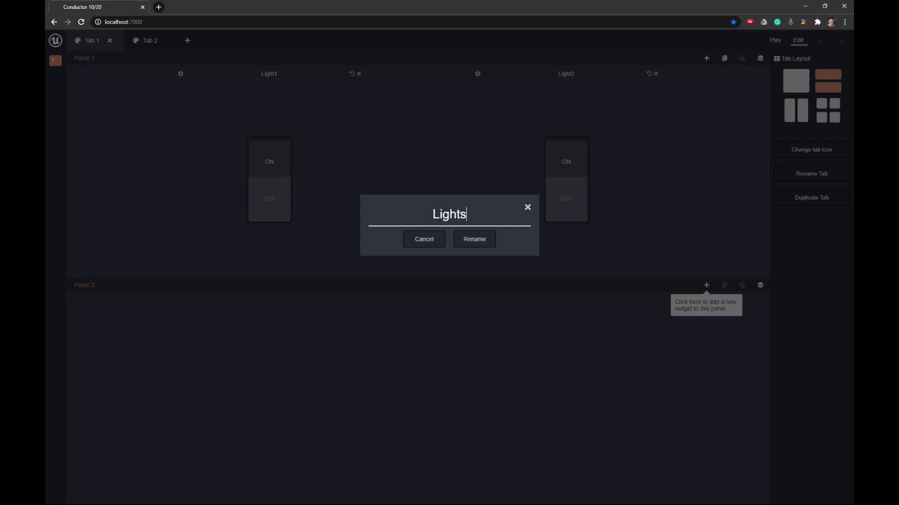
{"action": "key", "text": "Return"}
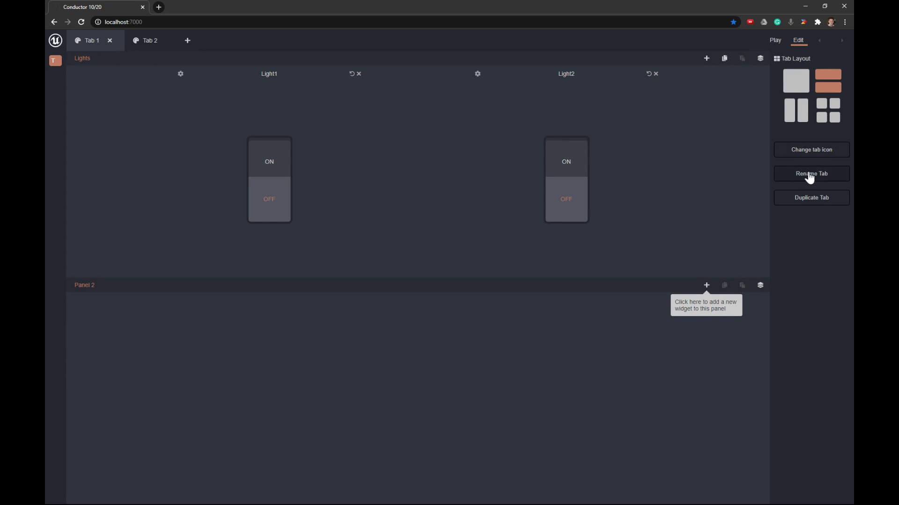
- Search icons for 'Light' and apply the lightbulb as Tab 1's icon
{"action": "left_click", "coordinate": [812, 158]}
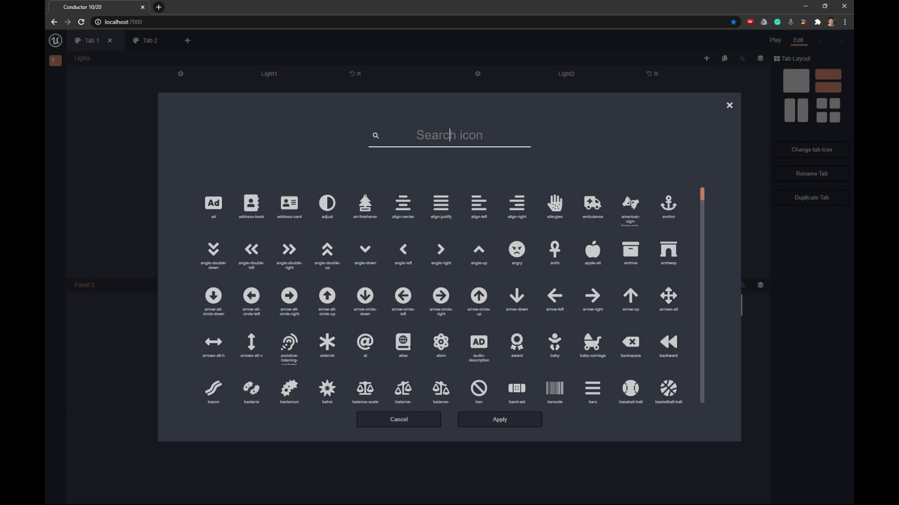
{"action": "type", "text": "Light l"}
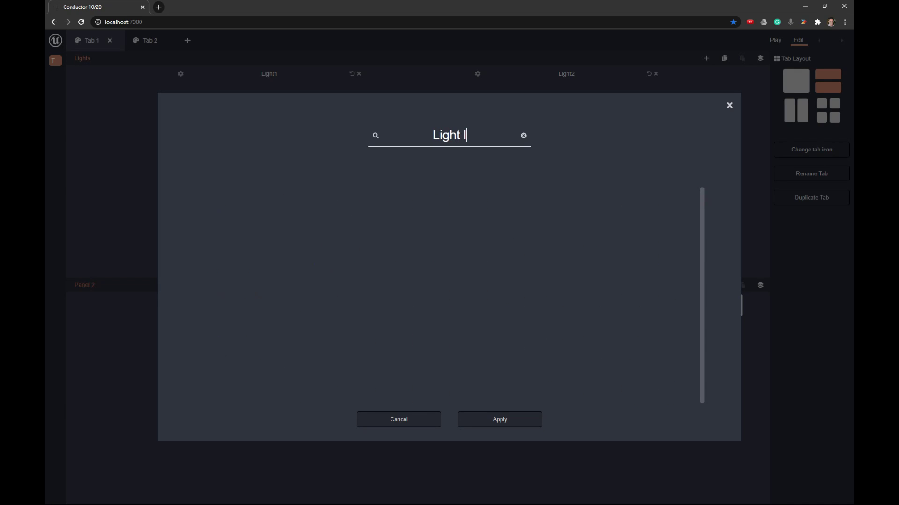
{"action": "key", "text": "BackSpace"}
{"action": "key", "text": "BackSpace"}
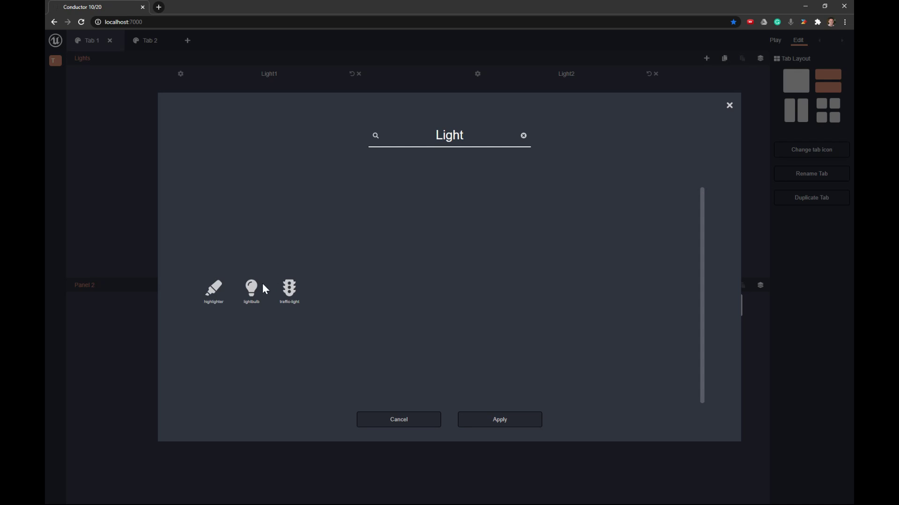
{"action": "left_click", "coordinate": [262, 288]}
{"action": "left_click", "coordinate": [500, 420]}
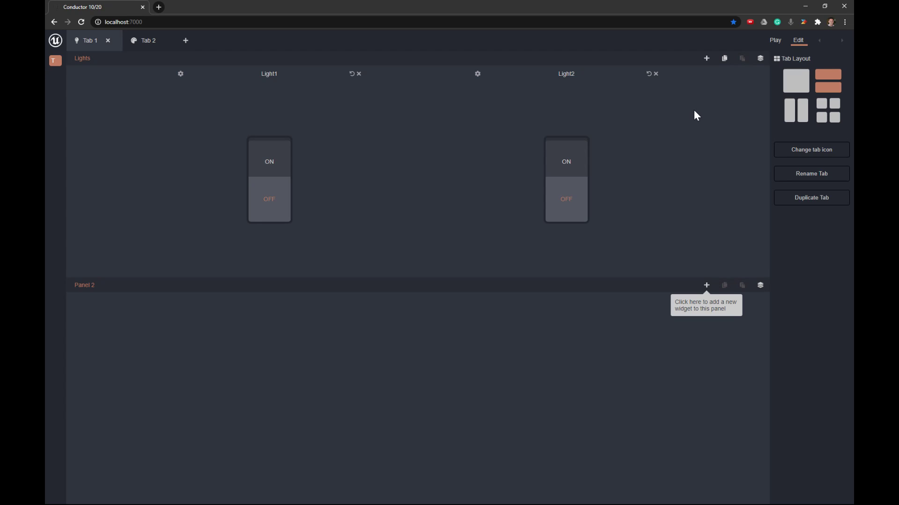
- Add a Light3 toggle to the Lights panel, keeping its default label
{"action": "left_click", "coordinate": [706, 59]}
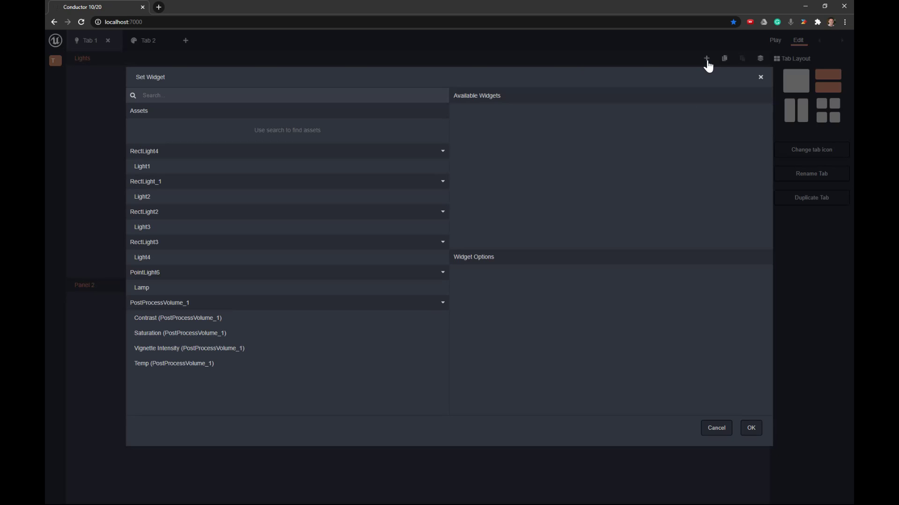
{"action": "left_click", "coordinate": [146, 229]}
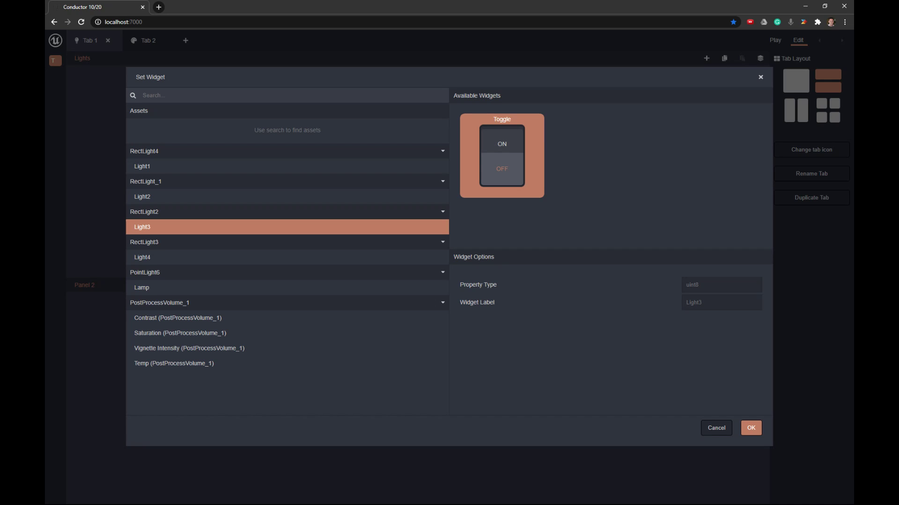
{"action": "type", "text": "asdlfads"}
{"action": "key", "text": "ctrl+a"}
{"action": "key", "text": "BackSpace"}
{"action": "left_click", "coordinate": [751, 428]}
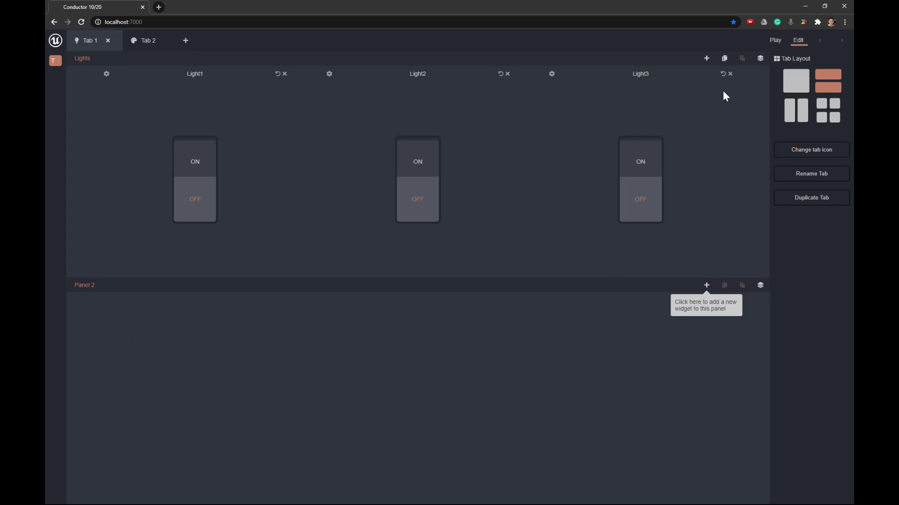
- Add a Light4 toggle to the Lights panel
{"action": "left_click", "coordinate": [707, 59]}
{"action": "left_click", "coordinate": [201, 258]}
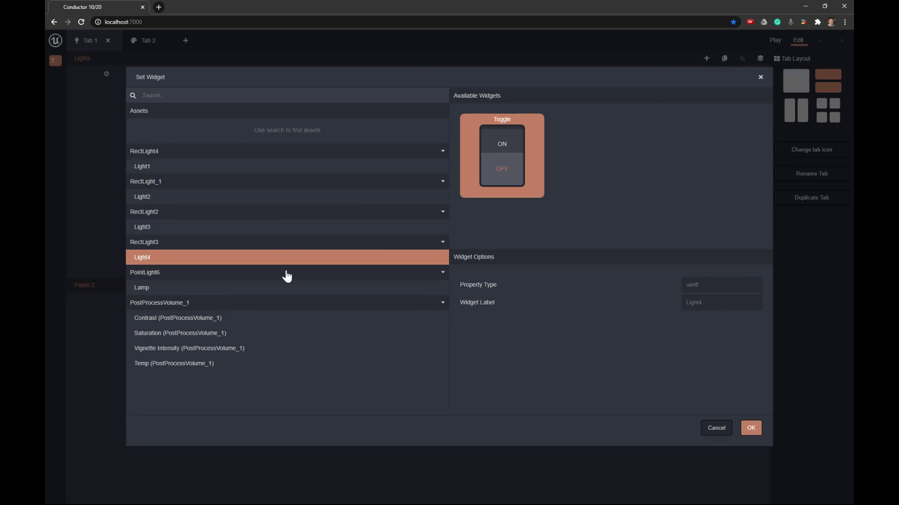
{"action": "left_click", "coordinate": [750, 429]}
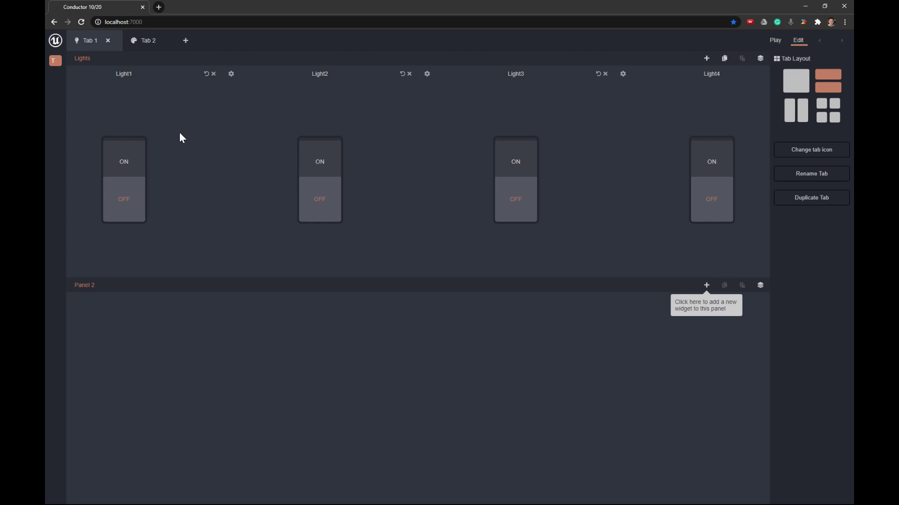
- Cancel deleting the Light1 toggle and open the Light2 toggle's options menu
{"action": "left_click", "coordinate": [213, 75]}
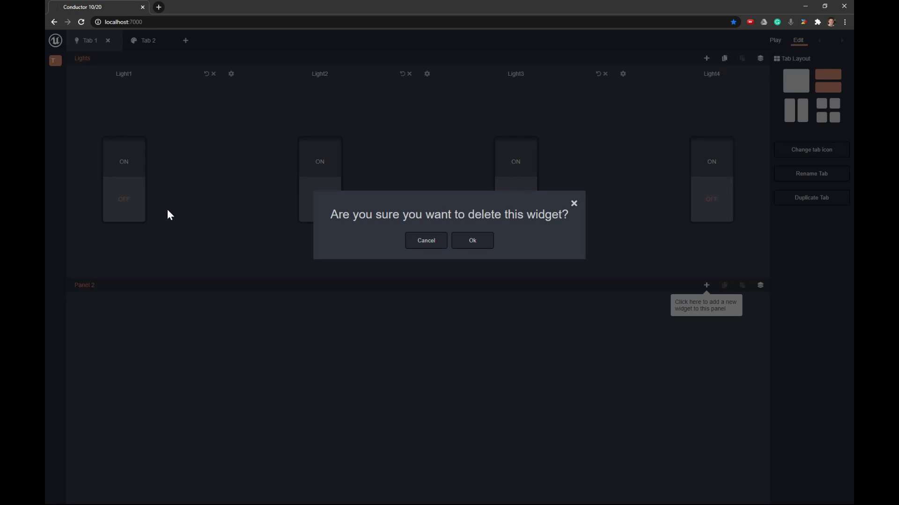
{"action": "left_click", "coordinate": [426, 243]}
{"action": "left_click", "coordinate": [231, 74]}
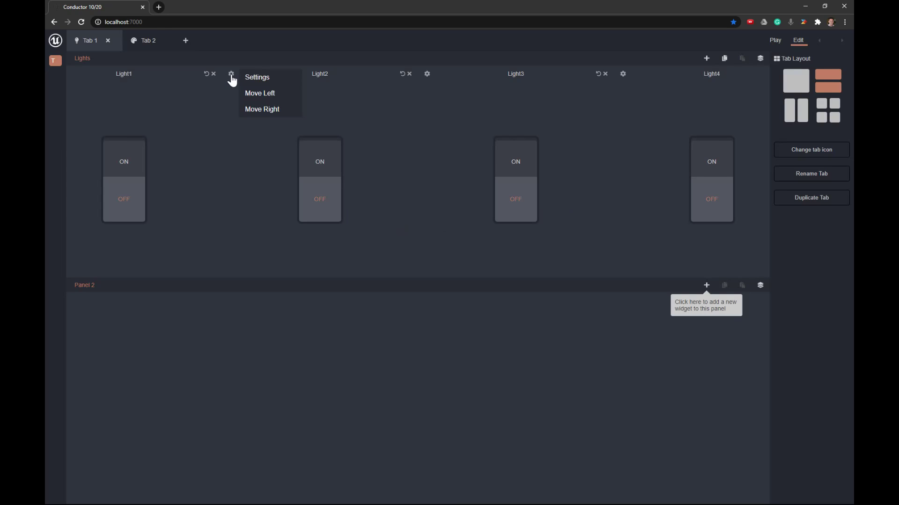
- Rebind the Light2 widget to Vignette Intensity (PostProcessVolume_1) as a Gauge with Maximum 100
{"action": "left_click", "coordinate": [258, 84]}
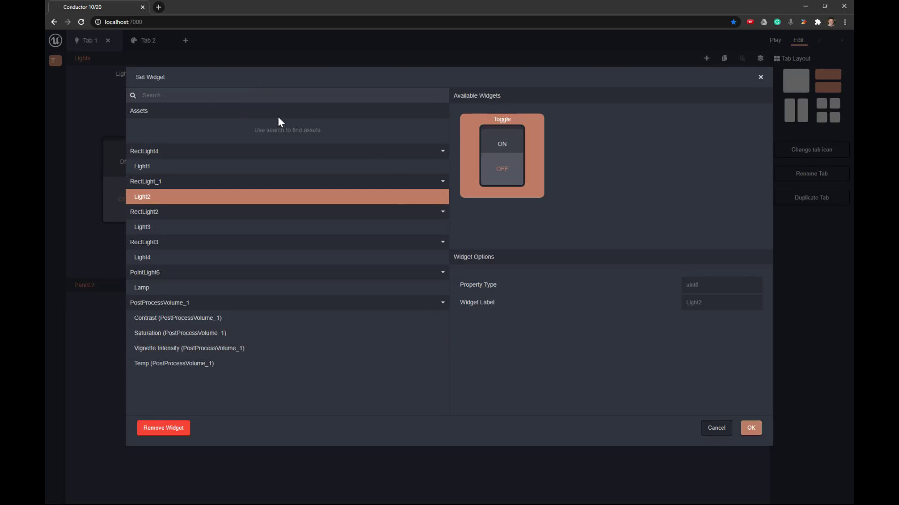
{"action": "left_click", "coordinate": [151, 320]}
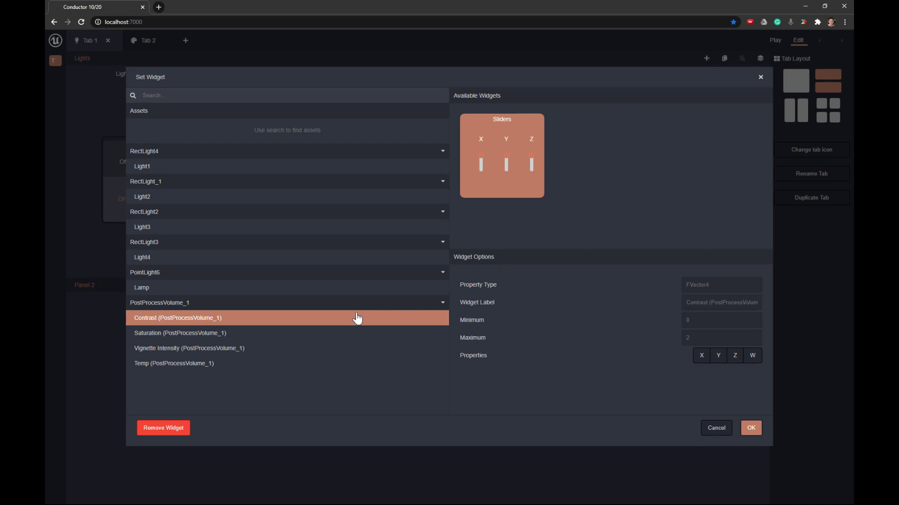
{"action": "left_click", "coordinate": [185, 356]}
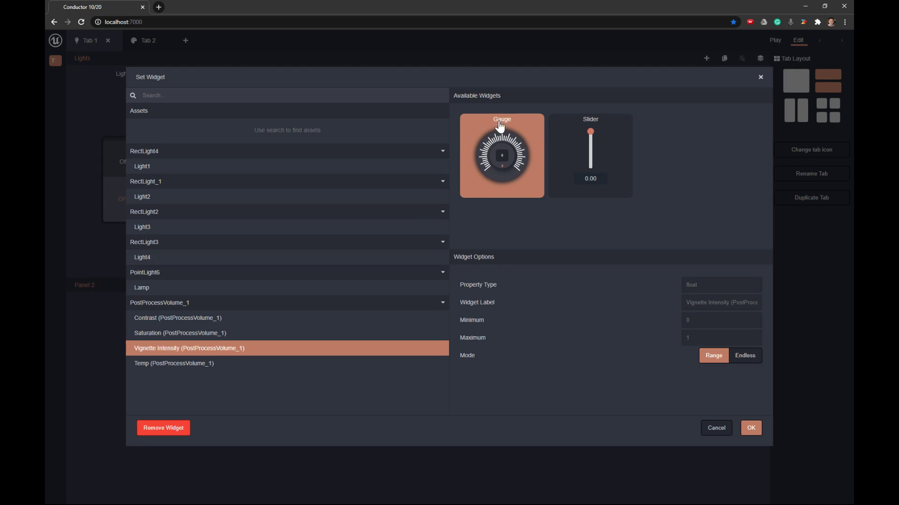
{"action": "left_click", "coordinate": [590, 164]}
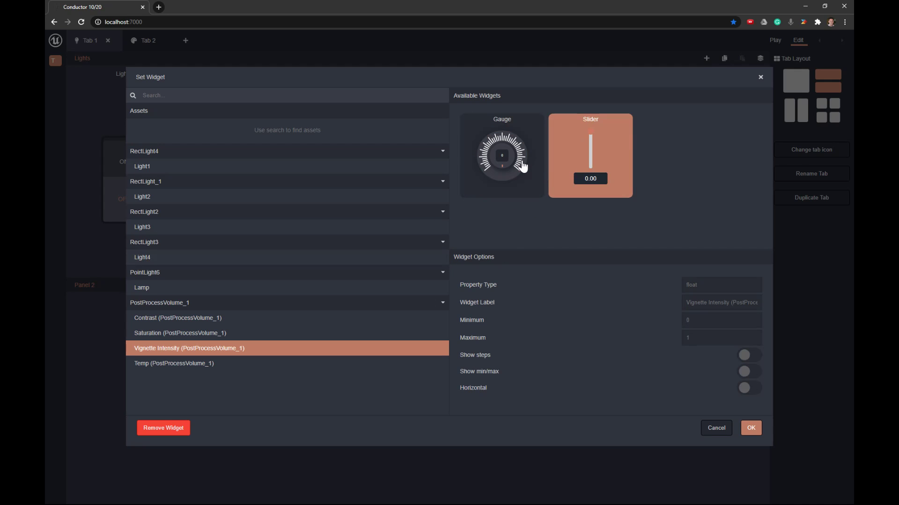
{"action": "left_click", "coordinate": [515, 167]}
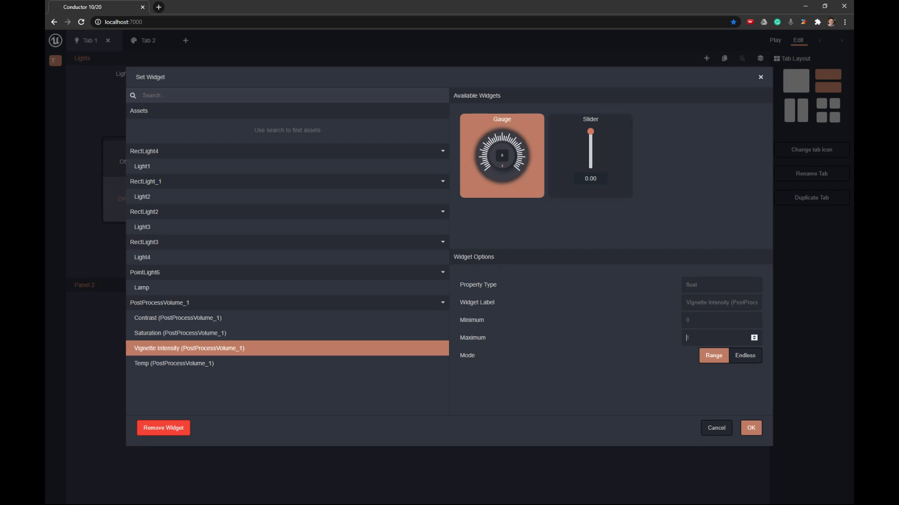
{"action": "left_click", "coordinate": [716, 338]}
- Discard the widget edits, show Lights as a list, and step through Light1–Light4
{"action": "left_click", "coordinate": [709, 432]}
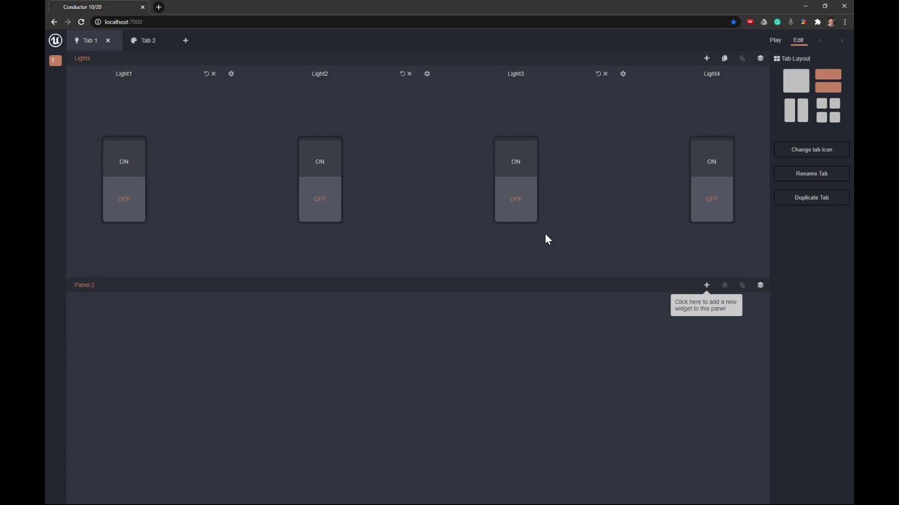
{"action": "left_click", "coordinate": [760, 59]}
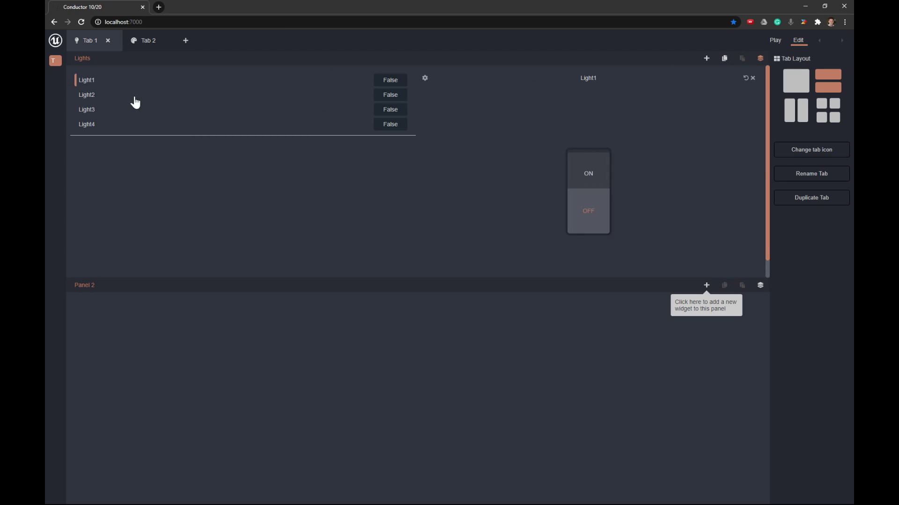
{"action": "left_click", "coordinate": [86, 96]}
{"action": "left_click", "coordinate": [89, 111]}
{"action": "left_click", "coordinate": [86, 125]}
{"action": "left_click", "coordinate": [87, 84]}
{"action": "left_click", "coordinate": [86, 96]}
{"action": "left_click", "coordinate": [85, 111]}
{"action": "left_click", "coordinate": [87, 125]}
- In Play mode turn Light1, Light2 and Light3 on, then split the list into four switches in Edit mode
{"action": "left_click", "coordinate": [775, 40]}
{"action": "left_click", "coordinate": [661, 226]}
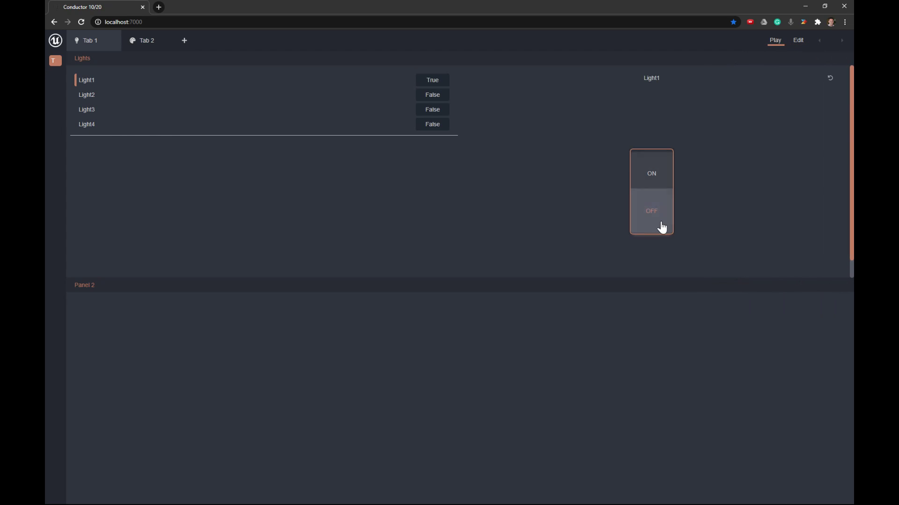
{"action": "left_click", "coordinate": [86, 95]}
{"action": "left_click", "coordinate": [648, 175]}
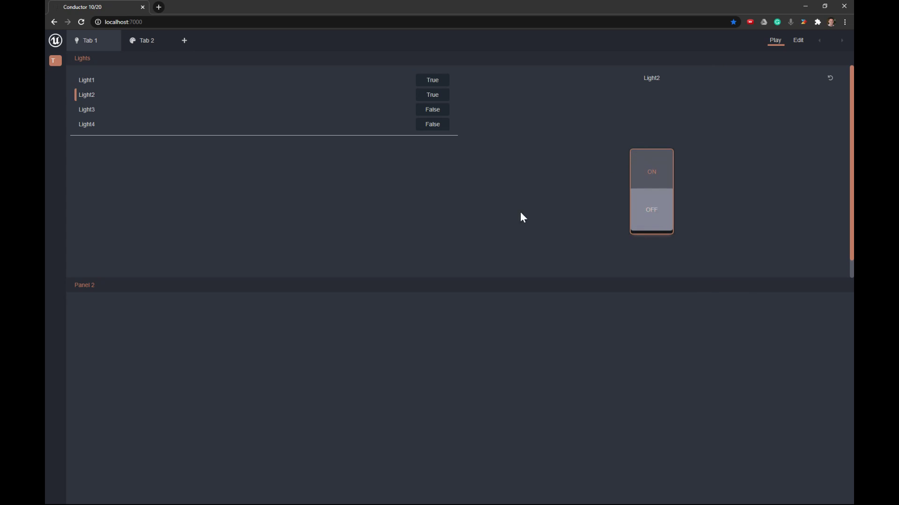
{"action": "left_click", "coordinate": [89, 112]}
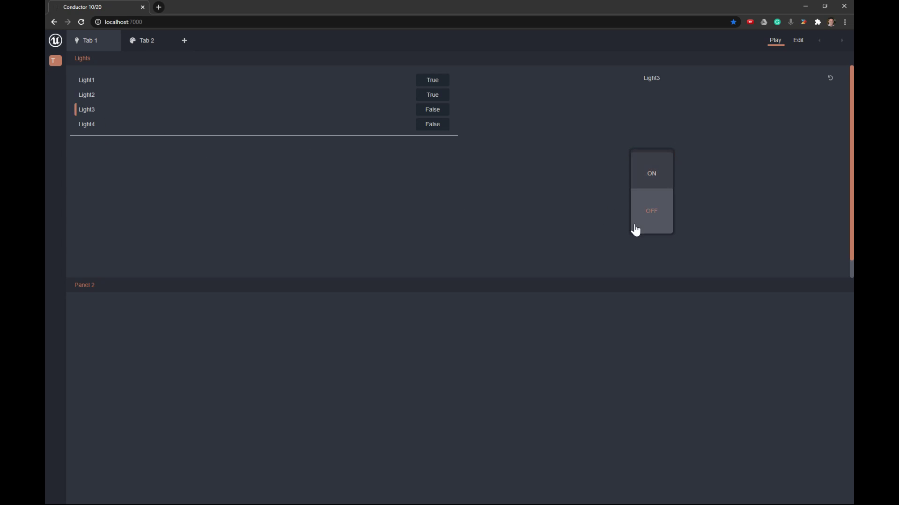
{"action": "left_click", "coordinate": [635, 228]}
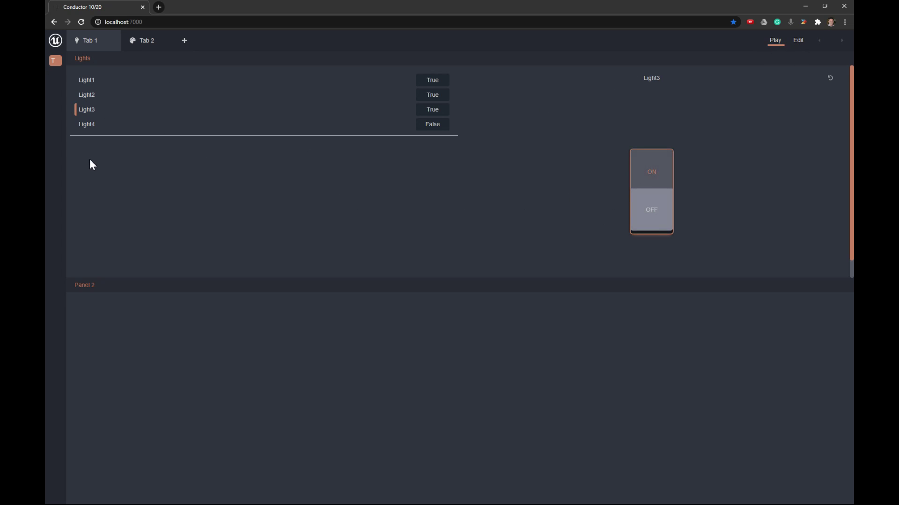
{"action": "left_click", "coordinate": [798, 40]}
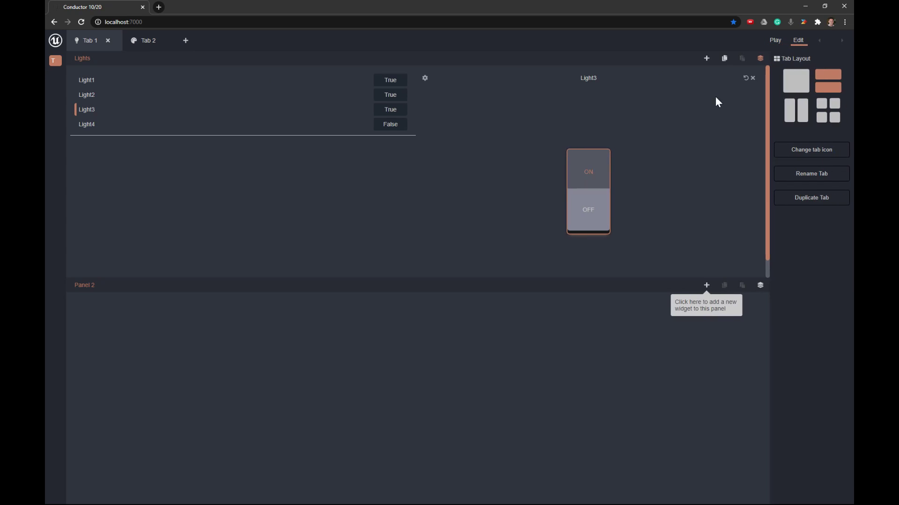
{"action": "left_click", "coordinate": [760, 59]}
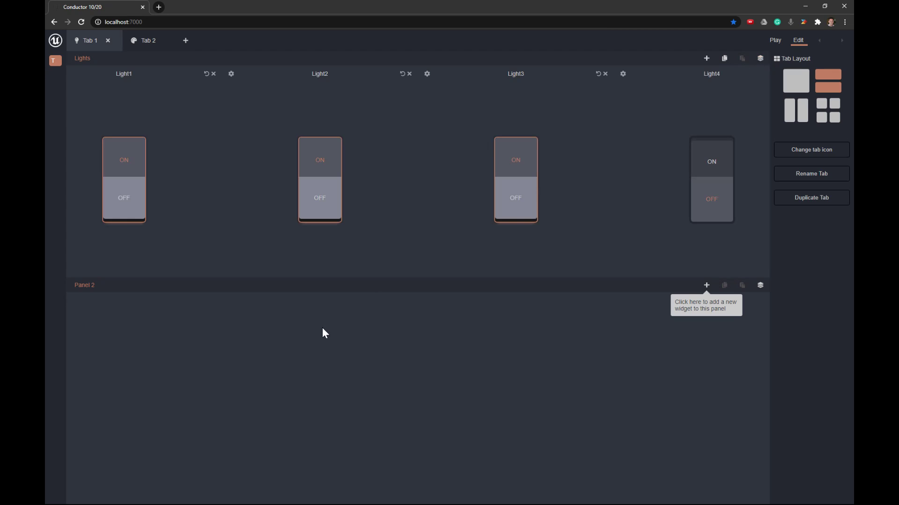
- Rename the lower panel from Panel 2 to 'Color Correction'
{"action": "double_click", "coordinate": [95, 291]}
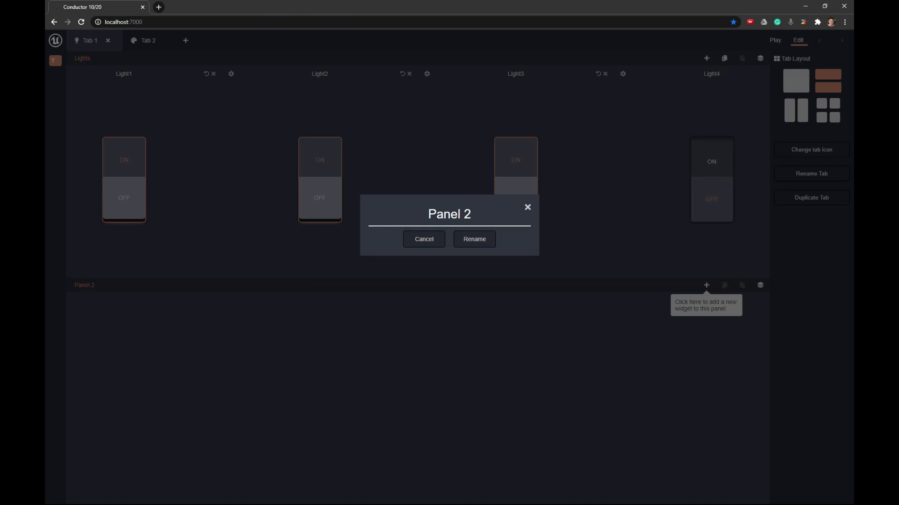
{"action": "key", "text": "ctrl+a"}
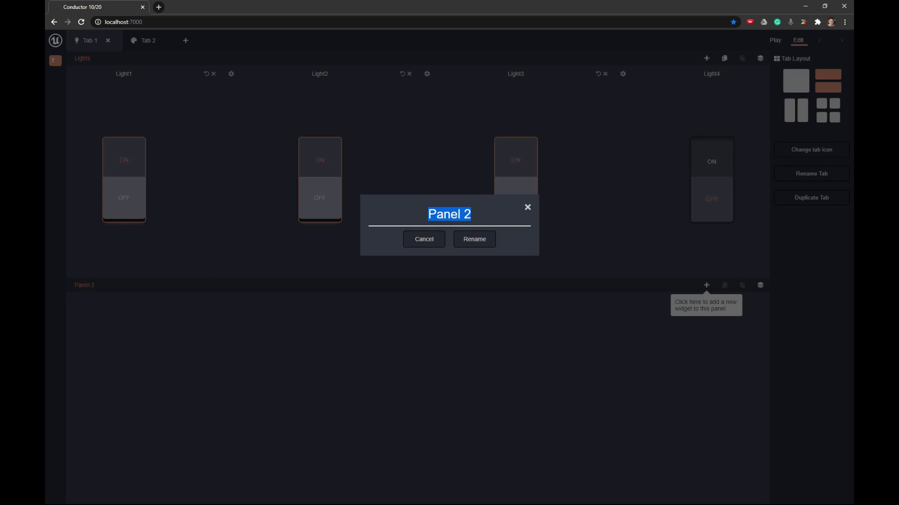
{"action": "type", "text": "Color Co"}
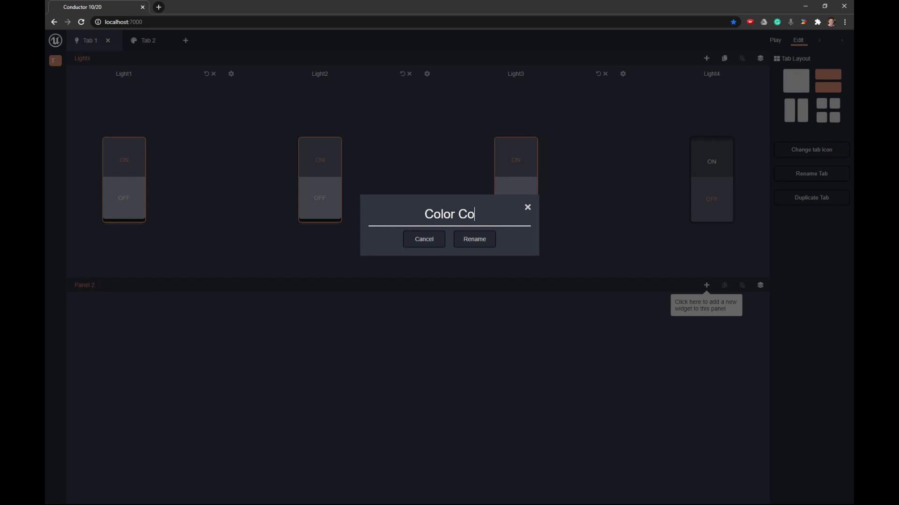
{"action": "type", "text": "rrection"}
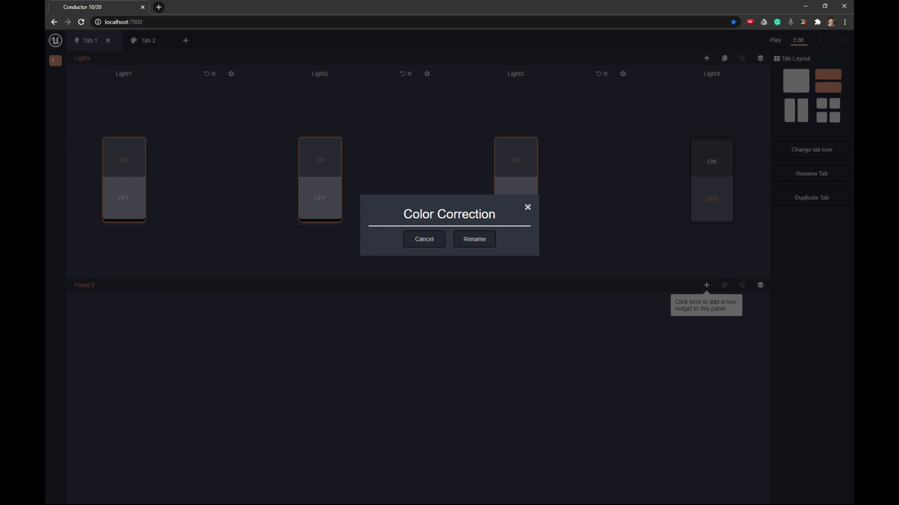
{"action": "left_click", "coordinate": [472, 243]}
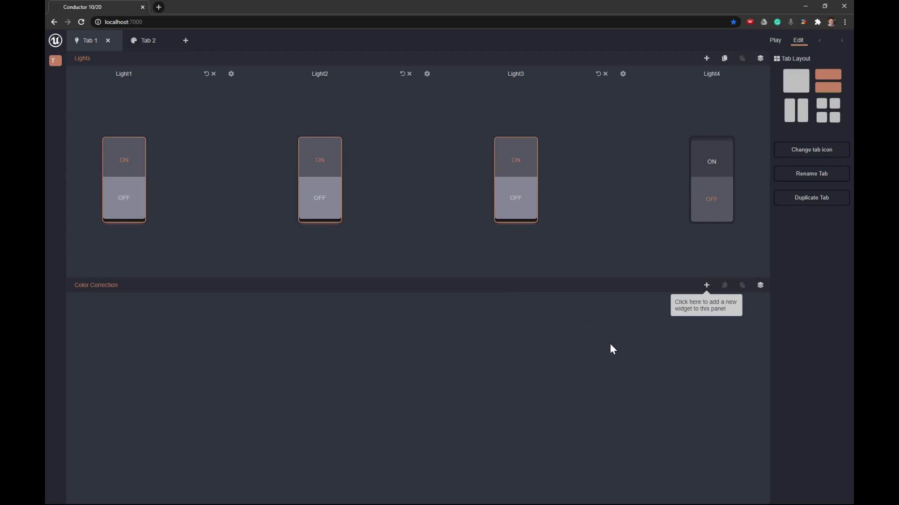
- Start a Temp (PostProcessVolume_1) gauge on Color Correction, after previewing Contrast, Saturation and Vignette Intensity
{"action": "left_click", "coordinate": [707, 286]}
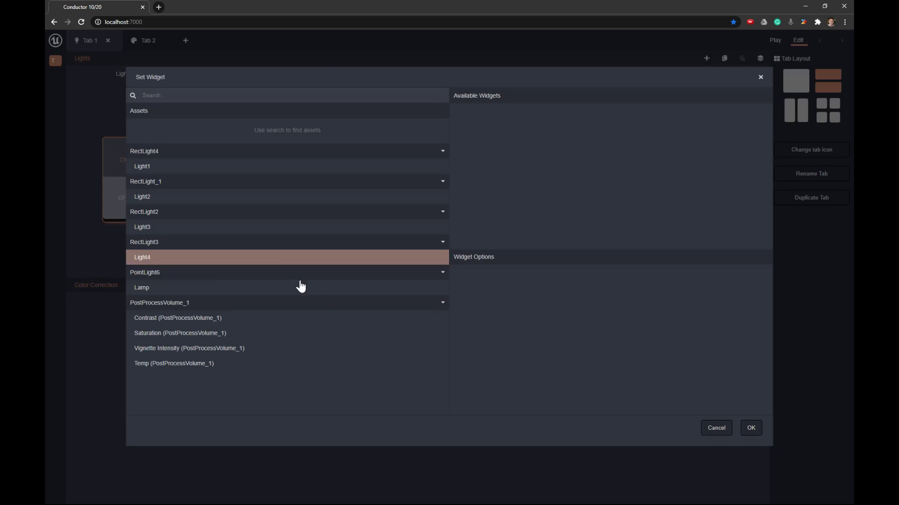
{"action": "left_click", "coordinate": [192, 323]}
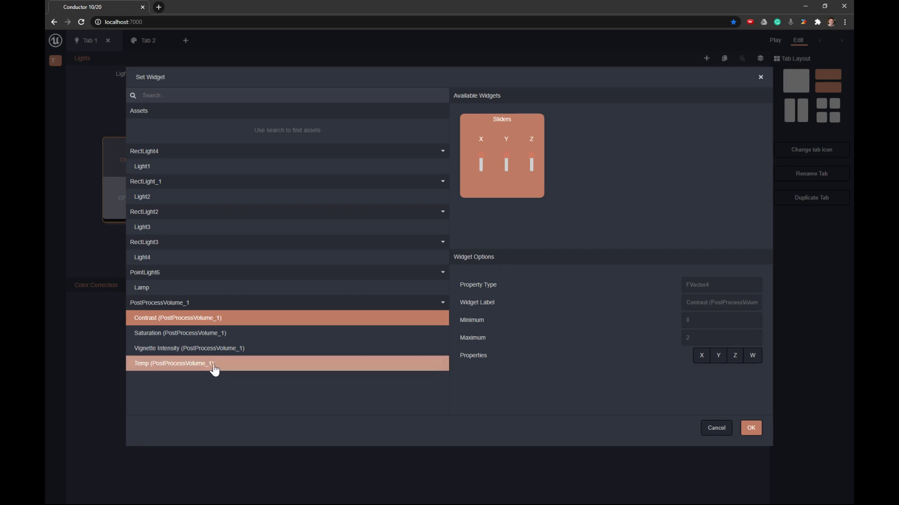
{"action": "left_click", "coordinate": [181, 333]}
{"action": "left_click", "coordinate": [177, 351]}
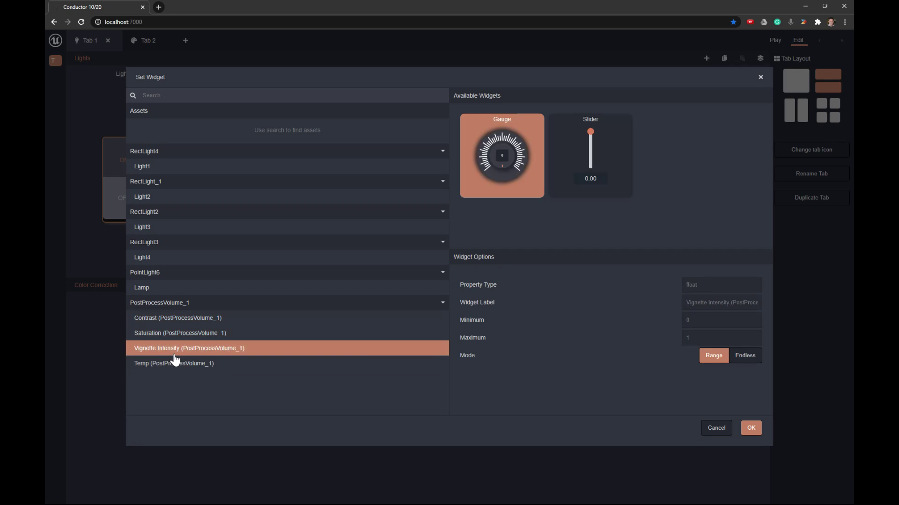
{"action": "left_click", "coordinate": [177, 364]}
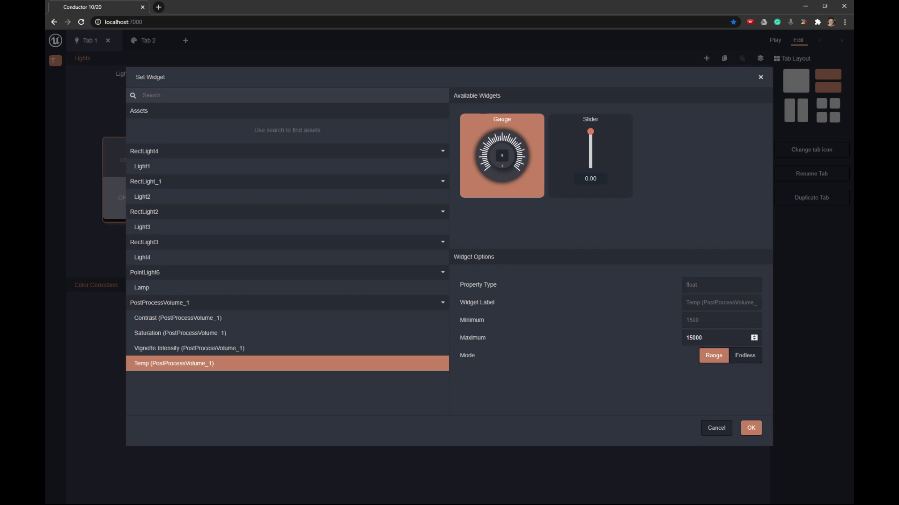
- Add the Temp gauge, raise it to 6,799, add Contrast X/Y/Z/W sliders and reopen their settings
{"action": "left_click", "coordinate": [751, 429]}
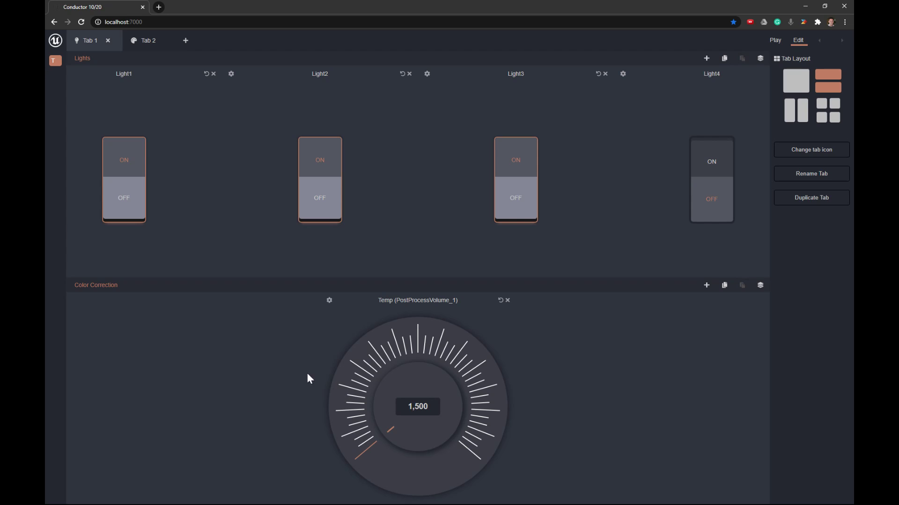
{"action": "left_click_drag", "start_coordinate": [365, 372], "coordinate": [392, 358]}
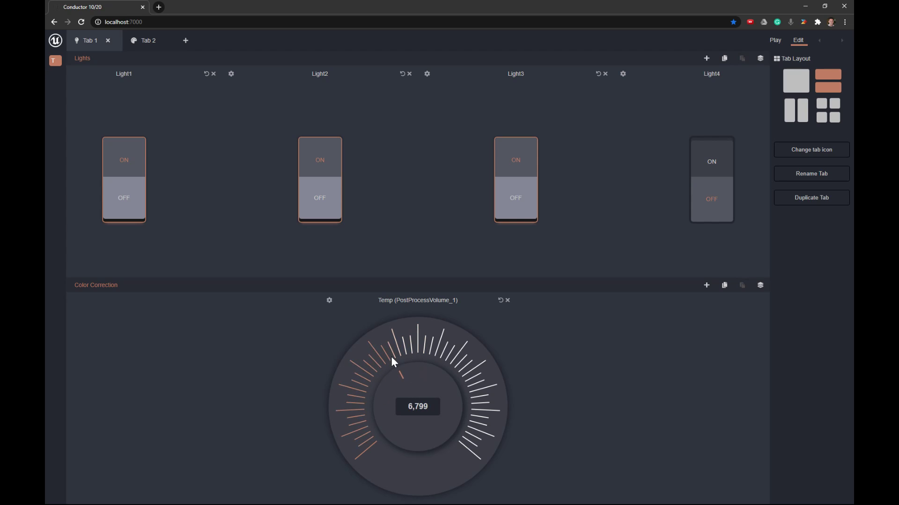
{"action": "left_click", "coordinate": [707, 286]}
{"action": "left_click", "coordinate": [174, 319]}
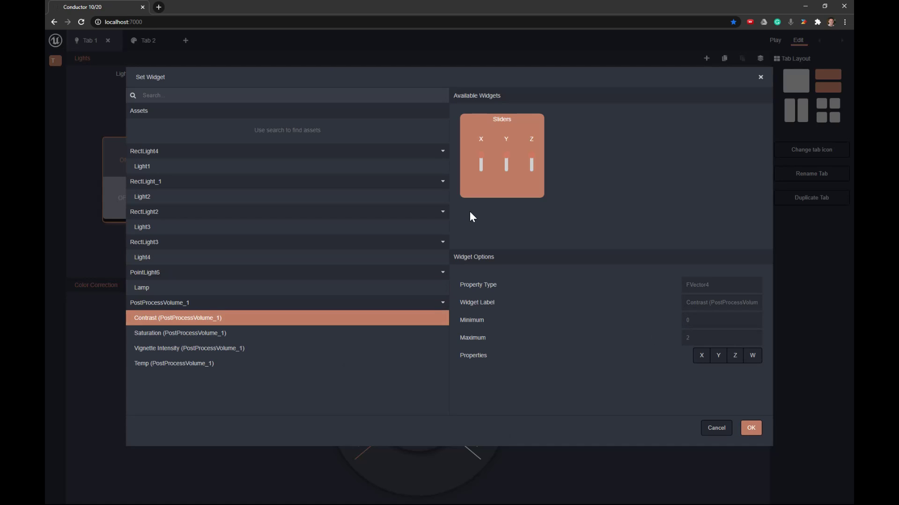
{"action": "left_click", "coordinate": [752, 429]}
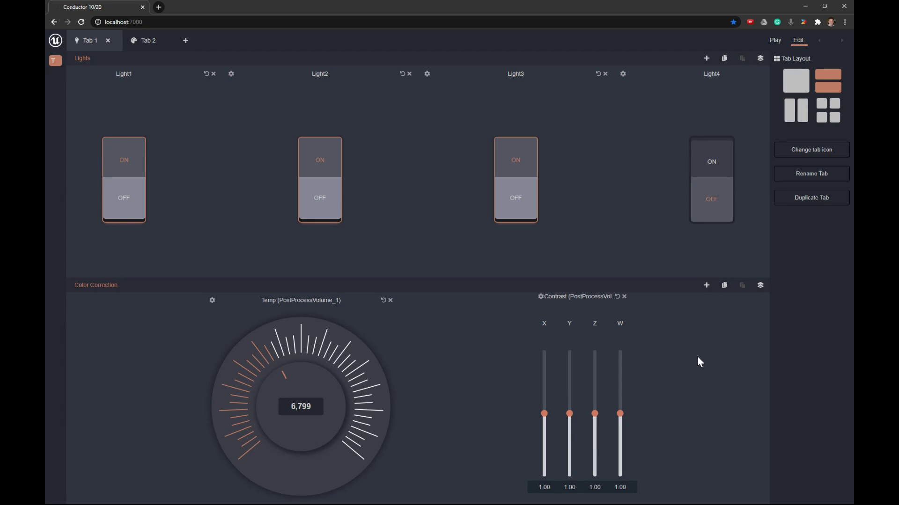
{"action": "left_click", "coordinate": [540, 297]}
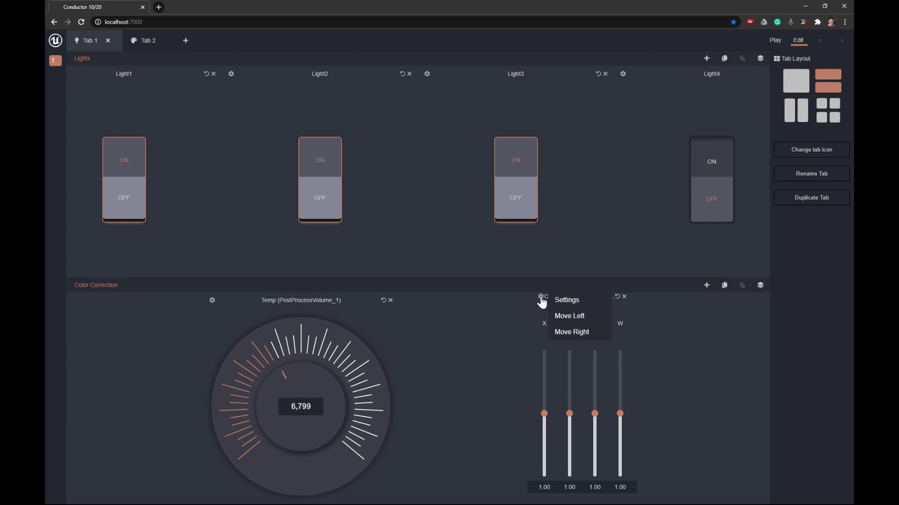
{"action": "left_click", "coordinate": [567, 302]}
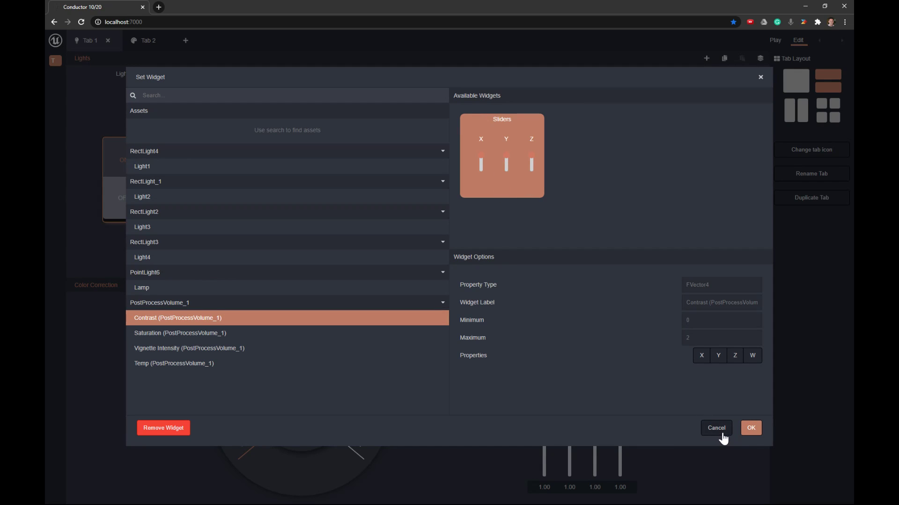
- Cancel Contrast settings and add a Vignette Intensity gauge to Color Correction
{"action": "left_click", "coordinate": [716, 427]}
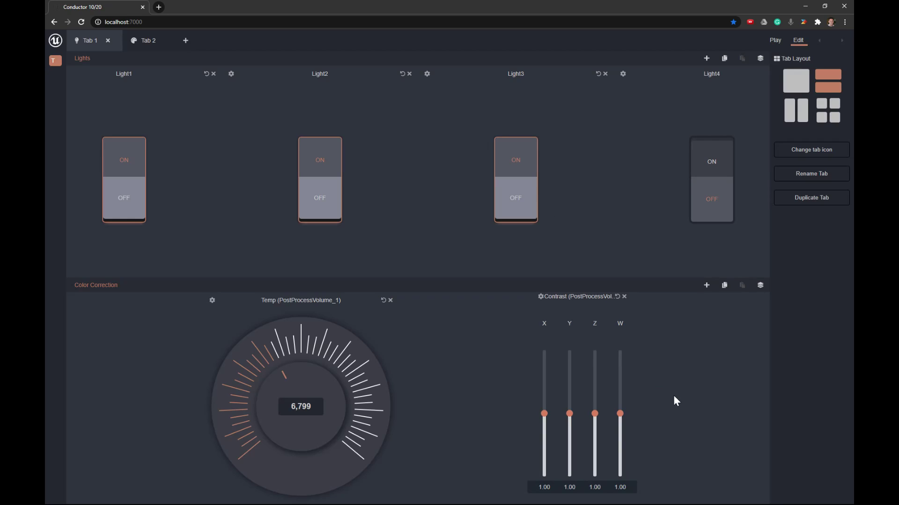
{"action": "left_click", "coordinate": [706, 286]}
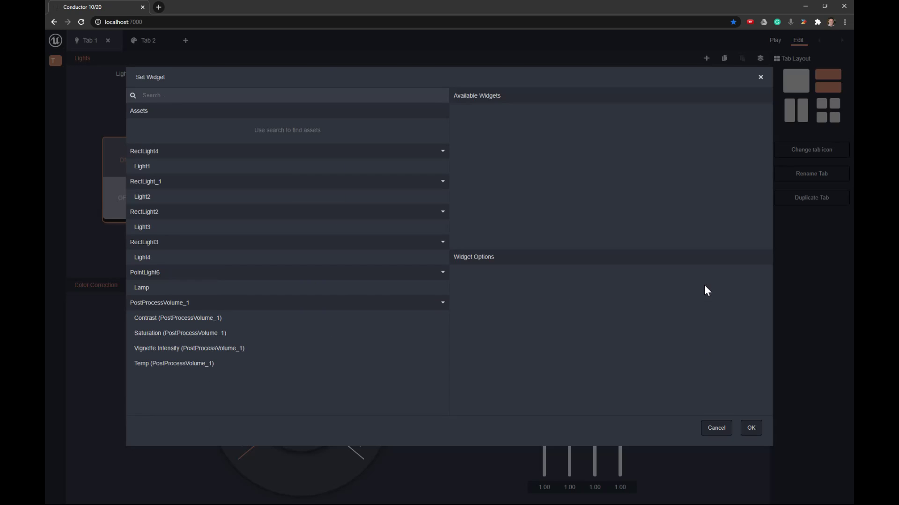
{"action": "left_click", "coordinate": [190, 354]}
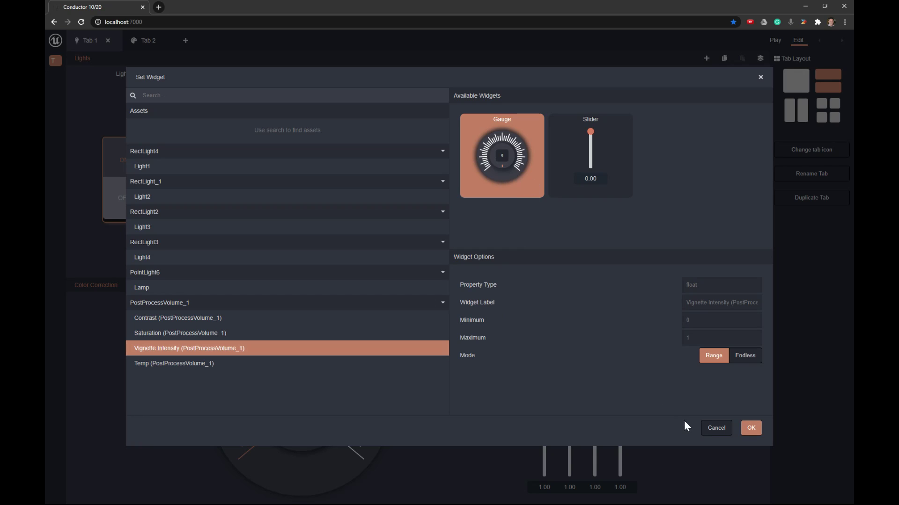
{"action": "left_click", "coordinate": [749, 427]}
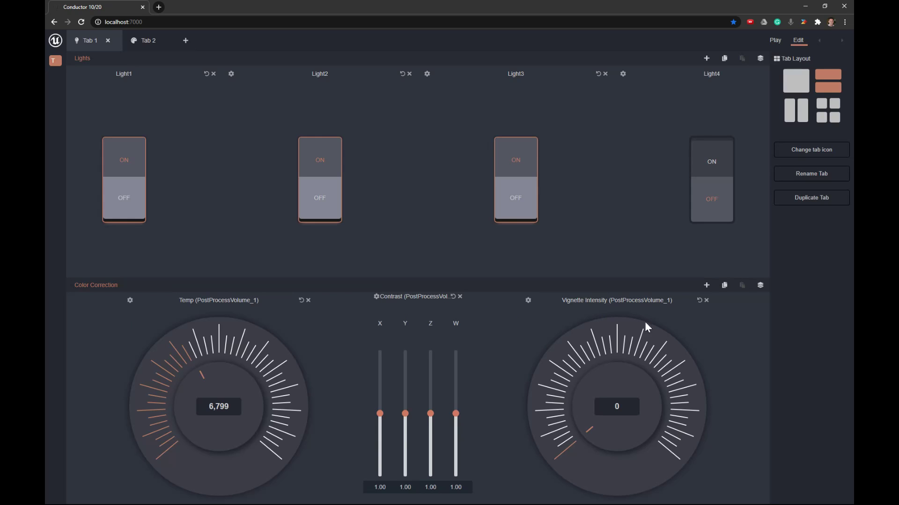
- Add Saturation X/Y/Z/W sliders to Color Correction
{"action": "left_click", "coordinate": [706, 285]}
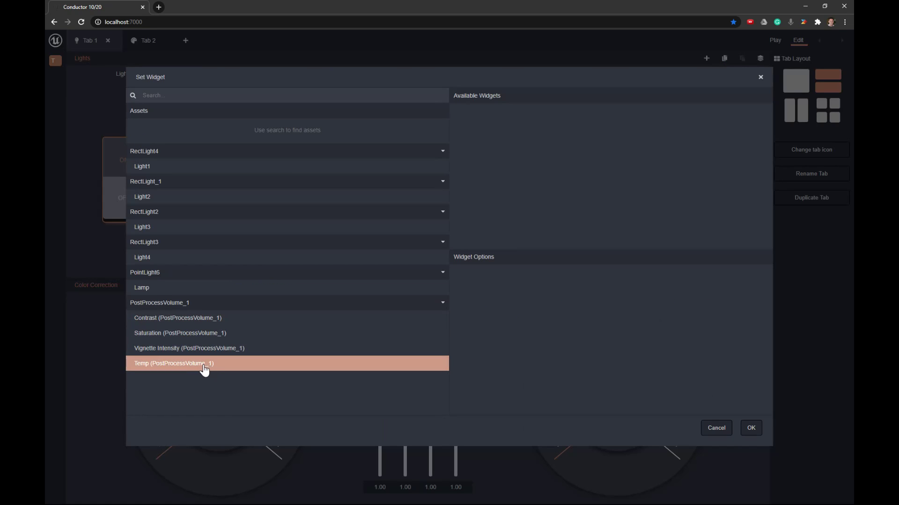
{"action": "left_click", "coordinate": [187, 332]}
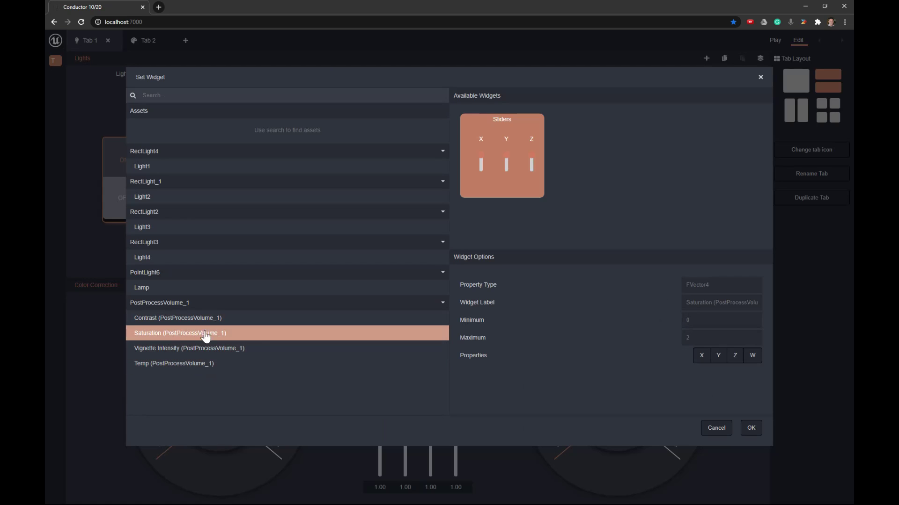
{"action": "left_click", "coordinate": [749, 427]}
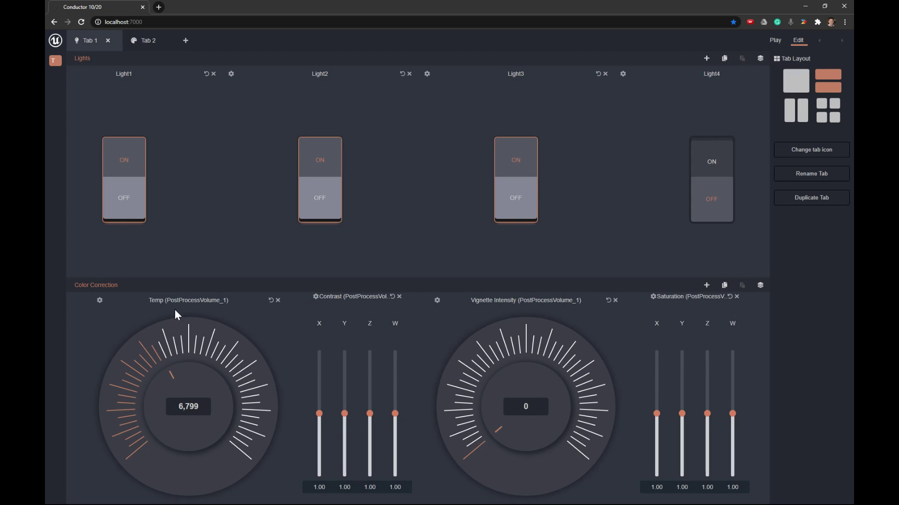
- Move the Vignette Intensity gauge one place left, next to the Temp gauge
{"action": "left_click", "coordinate": [437, 300]}
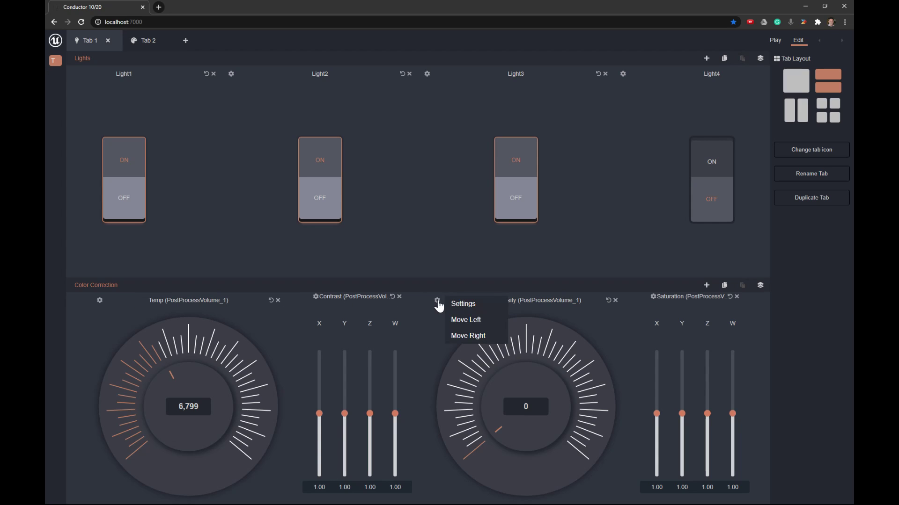
{"action": "left_click", "coordinate": [474, 323]}
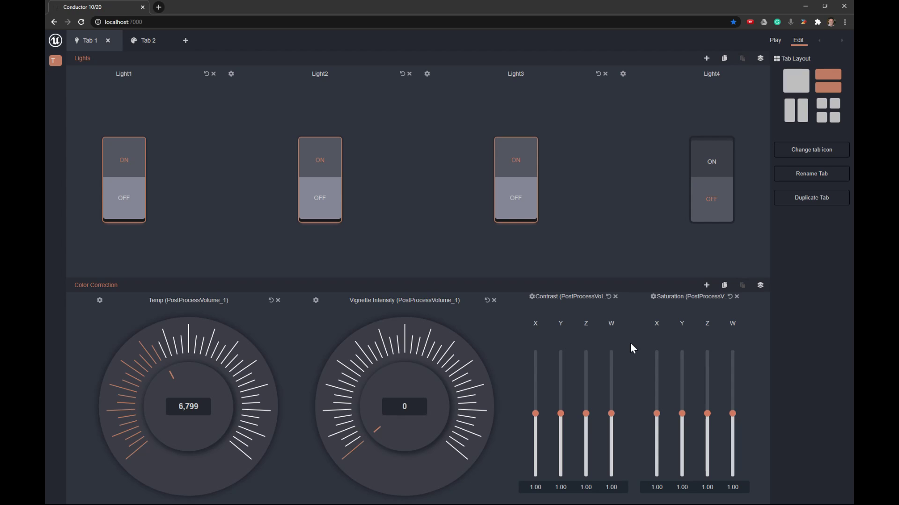
- Preview Color Correction as stacked sliders, then restore the single row of dials and vertical sliders
{"action": "left_click", "coordinate": [760, 286]}
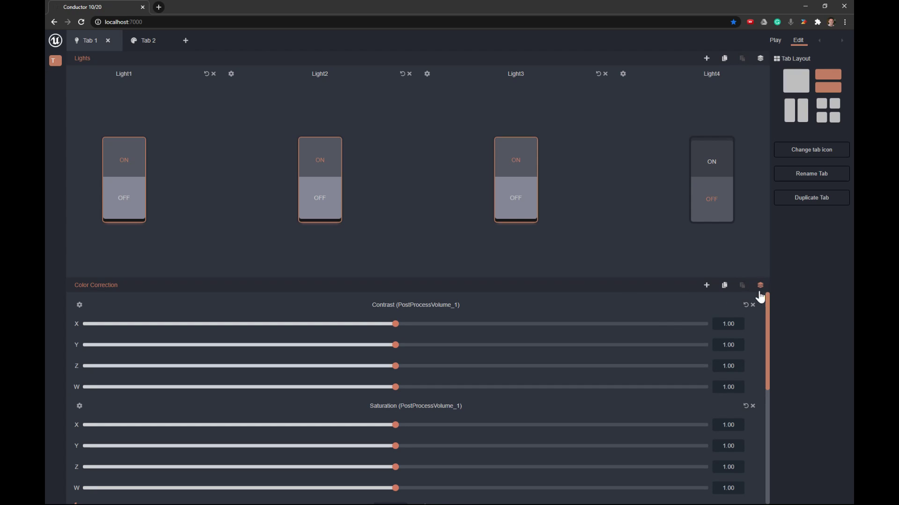
{"action": "mouse_move", "coordinate": [768, 357]}
{"action": "left_mouse_down"}
{"action": "mouse_move", "coordinate": [762, 475]}
{"action": "mouse_move", "coordinate": [776, 345]}
{"action": "left_mouse_up"}
{"action": "left_click_drag", "start_coordinate": [770, 378], "coordinate": [768, 291]}
{"action": "left_click", "coordinate": [761, 285]}
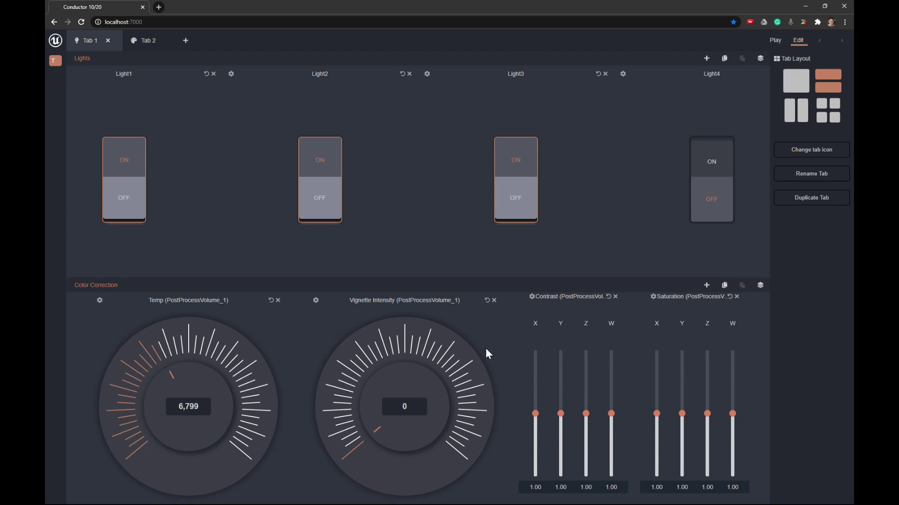
- Copy the Color Correction widgets into Panel 2 of a two-row Tab 2, then return to Tab 1
{"action": "left_click", "coordinate": [724, 285]}
{"action": "left_click", "coordinate": [153, 43]}
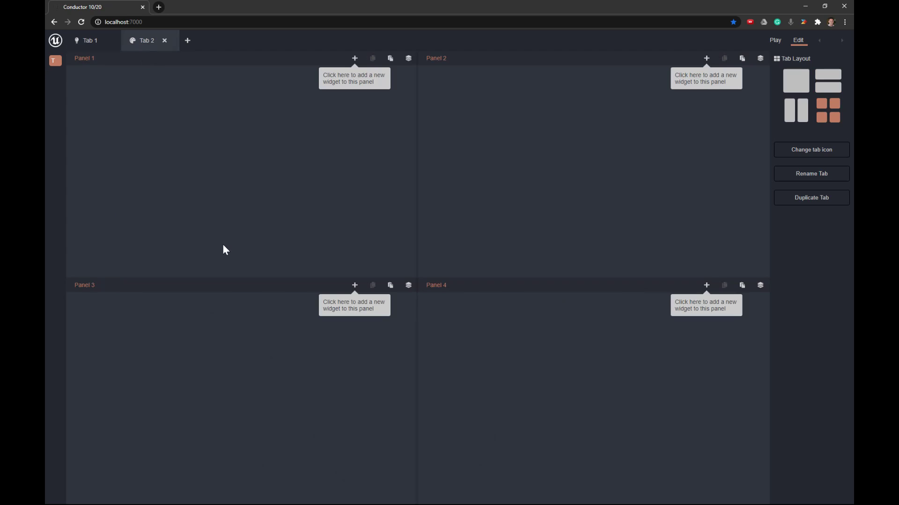
{"action": "left_click", "coordinate": [827, 85]}
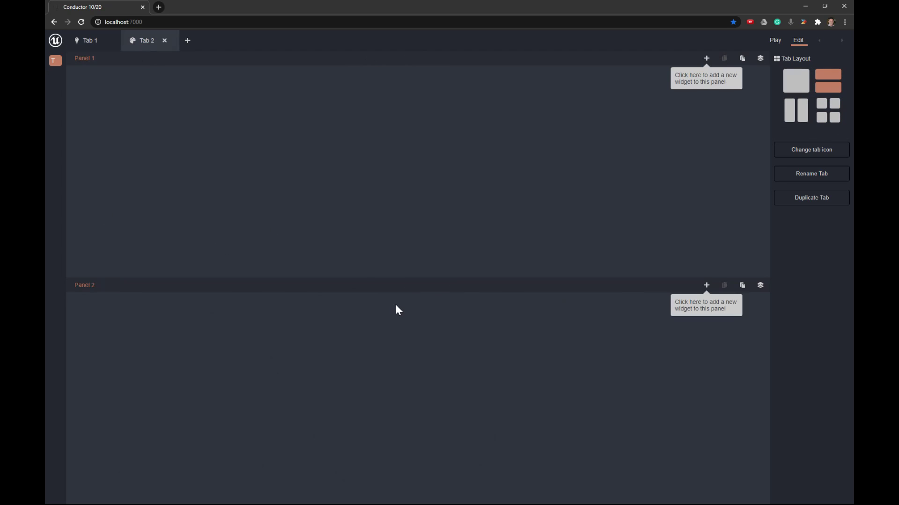
{"action": "left_click", "coordinate": [743, 286]}
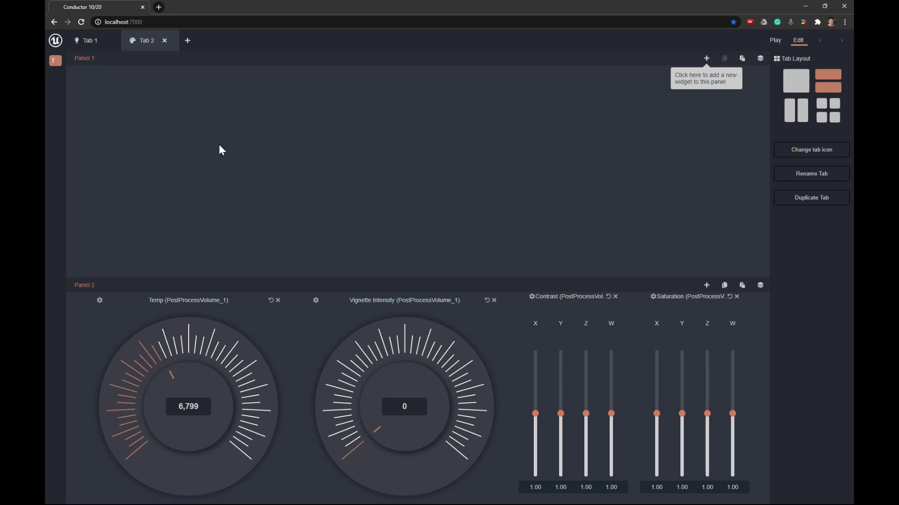
{"action": "left_click", "coordinate": [89, 44]}
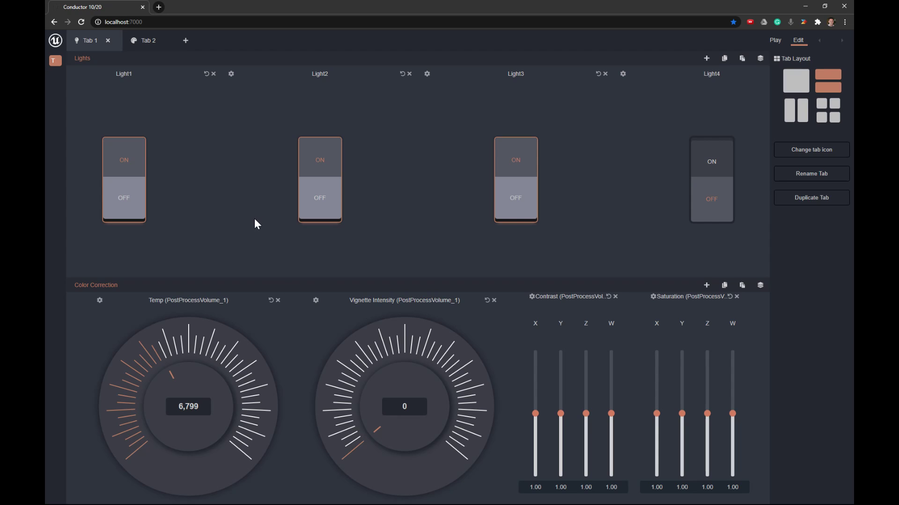
- Switch the remote to Play mode to operate Tab 1's light toggles and color controls
{"action": "left_click", "coordinate": [777, 42]}
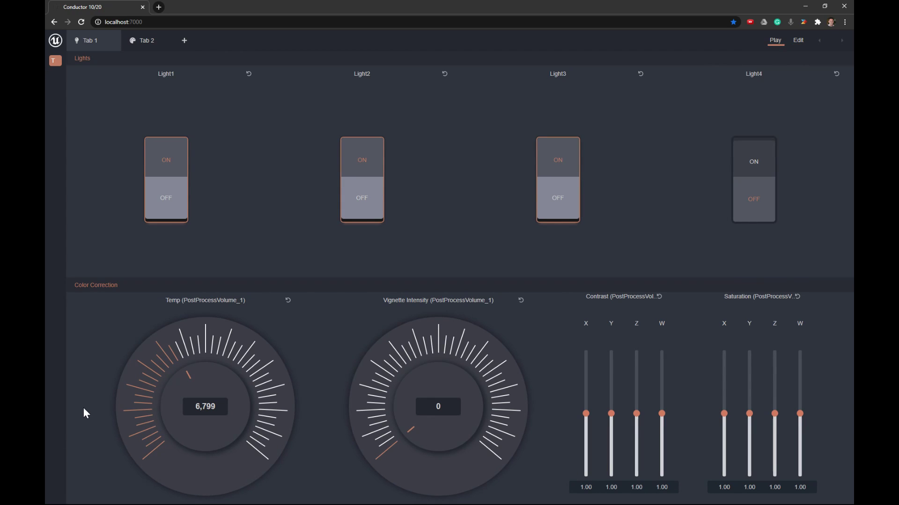
- Dismiss the caret-browsing prompt and switch Light1 and Light2 off in the web remote
{"action": "key", "text": "F7"}
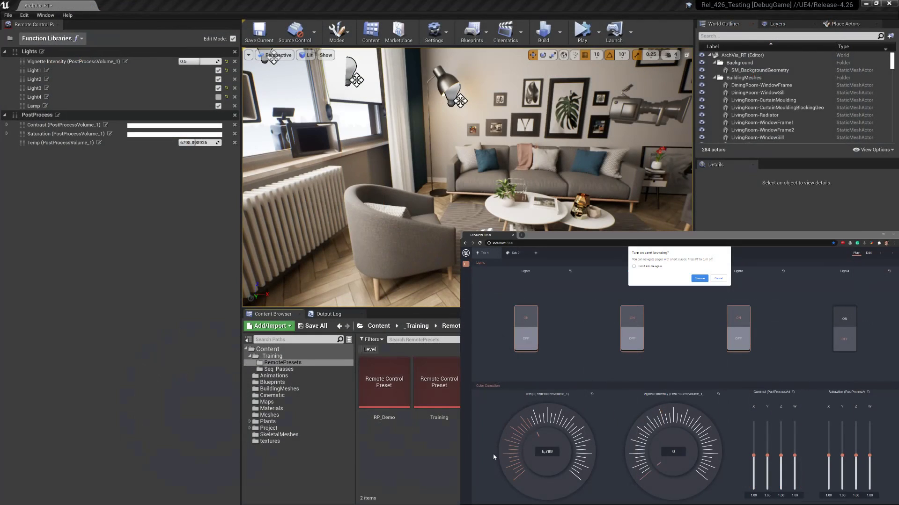
{"action": "left_click", "coordinate": [719, 279]}
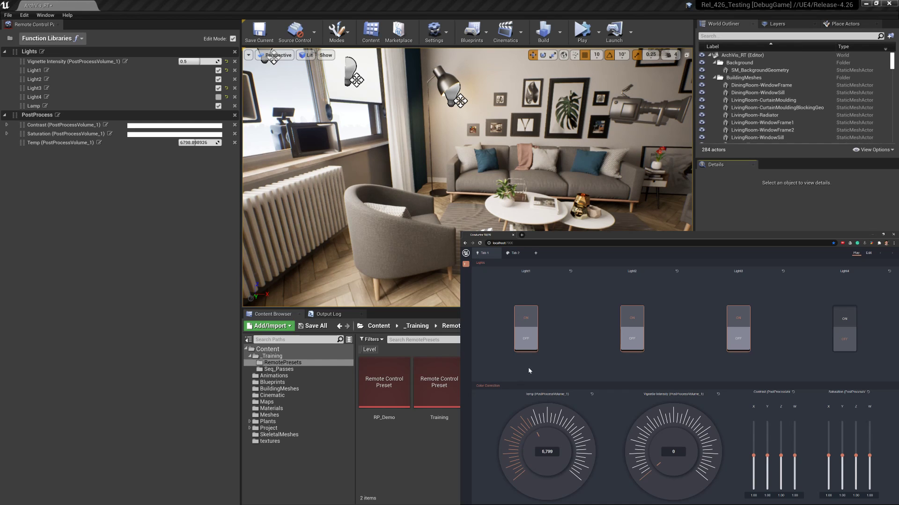
{"action": "left_click", "coordinate": [528, 342]}
{"action": "left_click", "coordinate": [626, 345]}
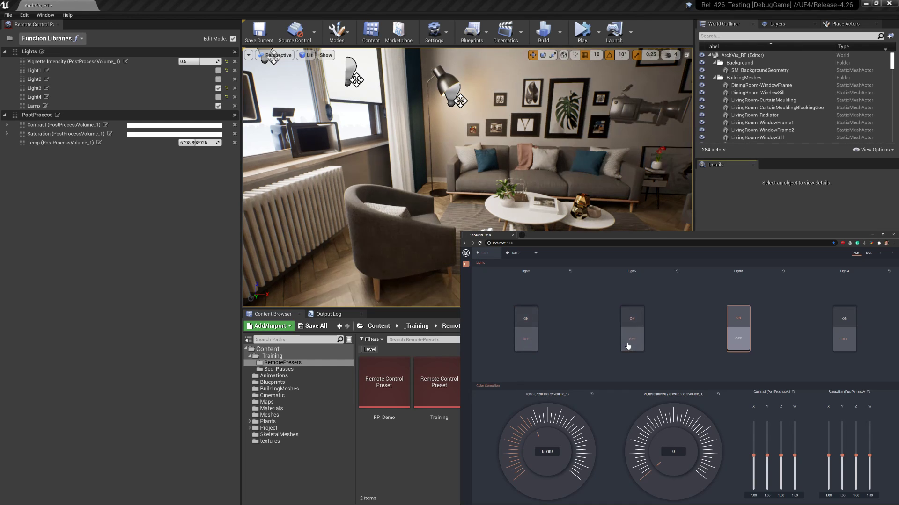
- Set Temp to about 6,316, Vignette Intensity to 0.631 and Contrast X to 0.94
{"action": "left_click_drag", "start_coordinate": [574, 433], "coordinate": [523, 424]}
{"action": "left_click_drag", "start_coordinate": [639, 452], "coordinate": [695, 424]}
{"action": "mouse_move", "coordinate": [753, 456]}
{"action": "left_mouse_down"}
{"action": "mouse_move", "coordinate": [754, 485]}
{"action": "mouse_move", "coordinate": [760, 460]}
{"action": "left_mouse_up"}
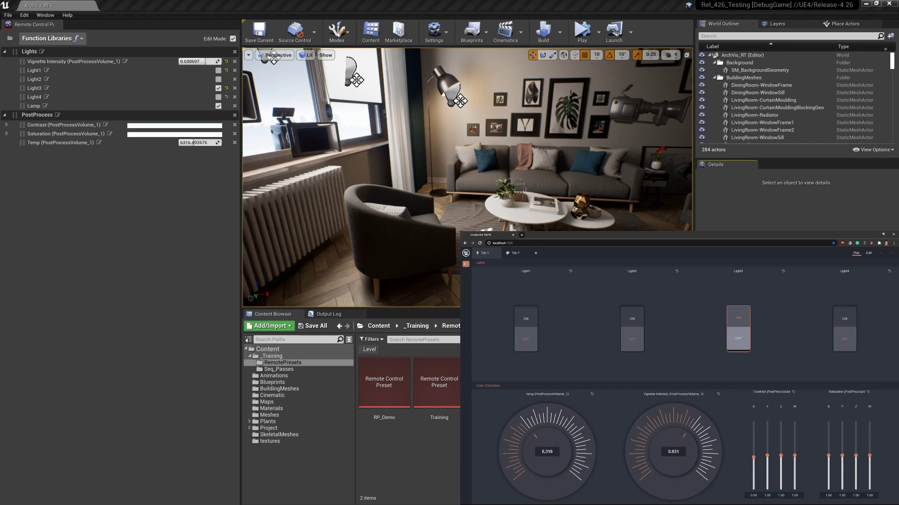
- Open the RP_Demo preset in the editor and select RP_Demo in the web remote
{"action": "left_click", "coordinate": [398, 401]}
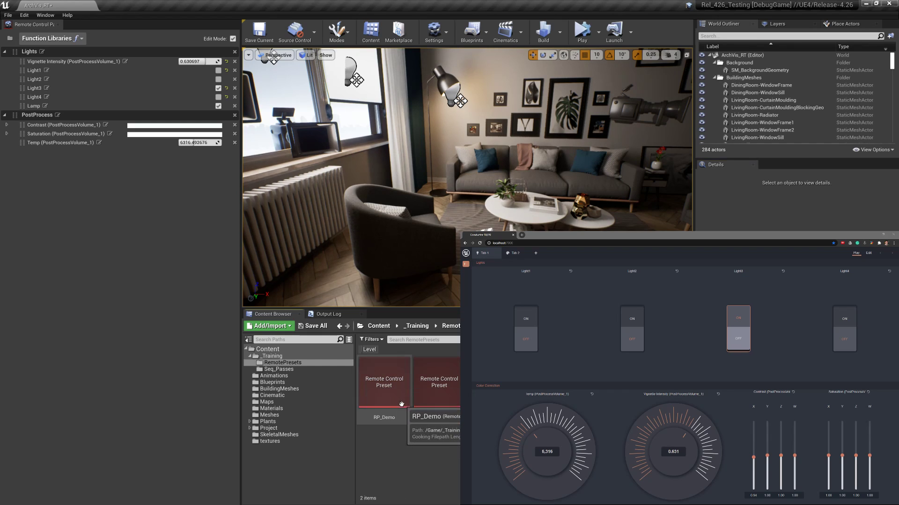
{"action": "double_click", "coordinate": [385, 401]}
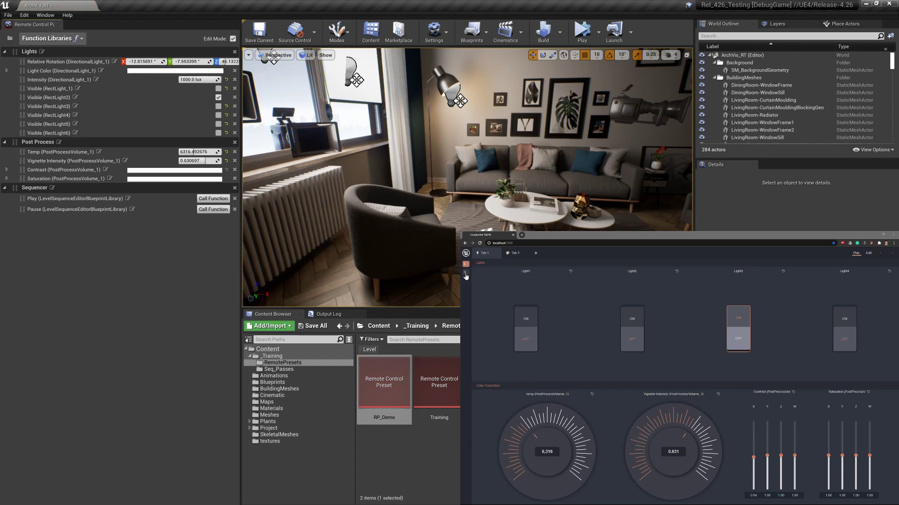
{"action": "left_click", "coordinate": [466, 253]}
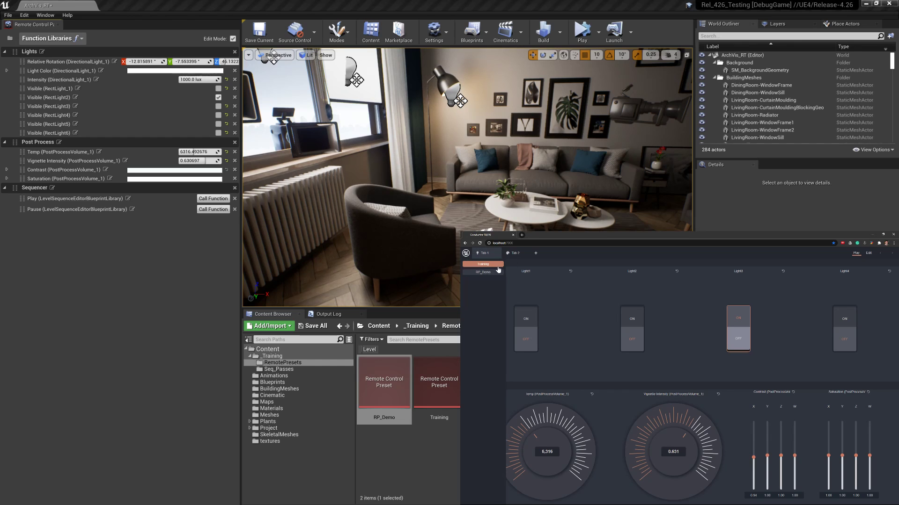
{"action": "left_click", "coordinate": [482, 273]}
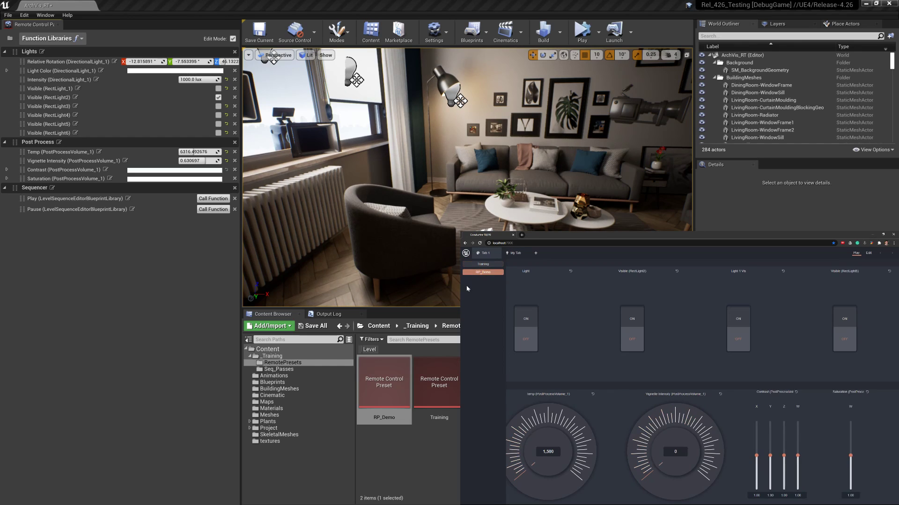
{"action": "left_click", "coordinate": [466, 254]}
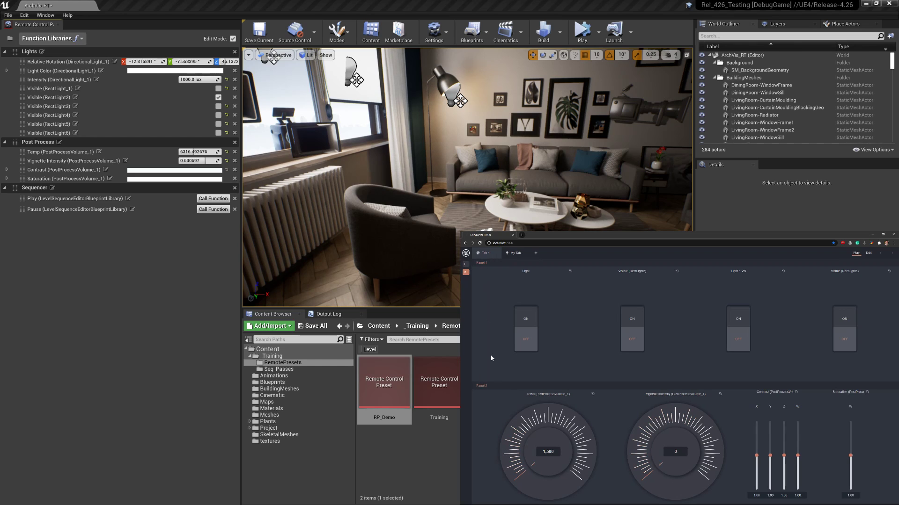
- Toggle the web Light switches so RectLight4 and RectLight2 are off and RectLight3 is on
{"action": "left_click", "coordinate": [526, 344]}
{"action": "left_click", "coordinate": [524, 326]}
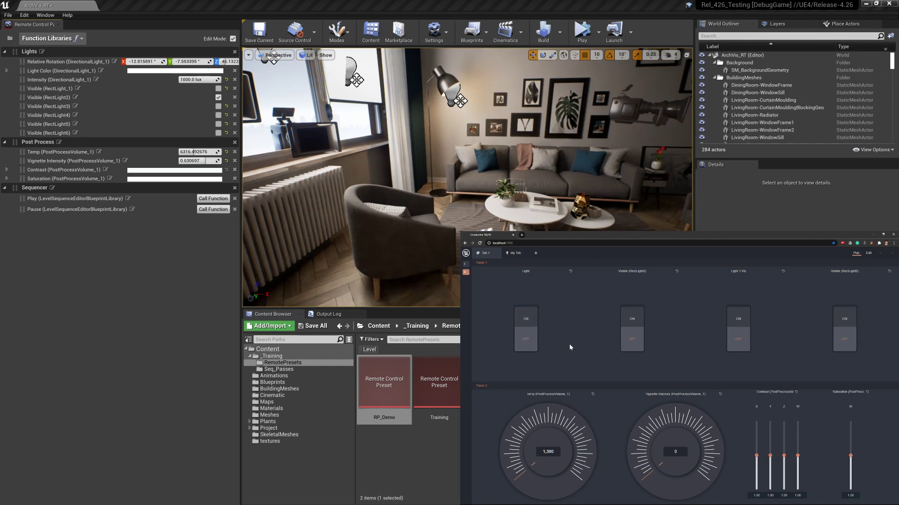
{"action": "left_click", "coordinate": [635, 344]}
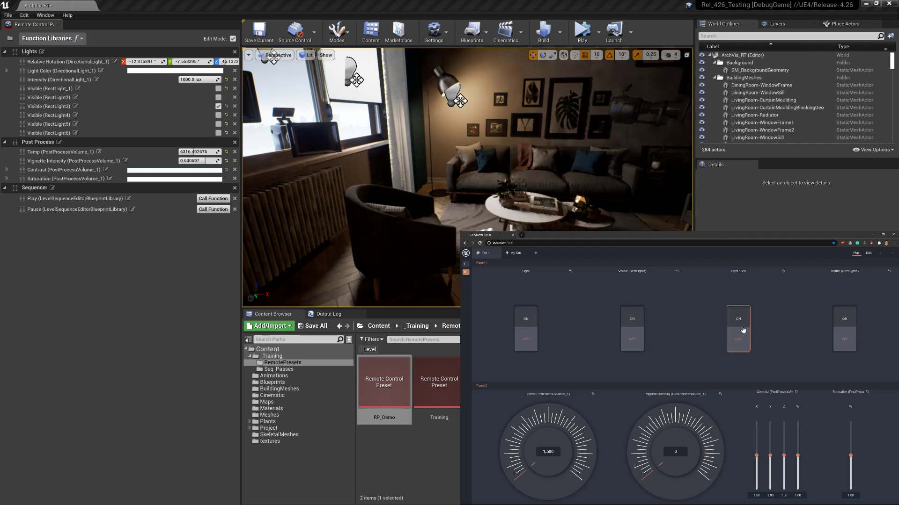
{"action": "left_click", "coordinate": [742, 327]}
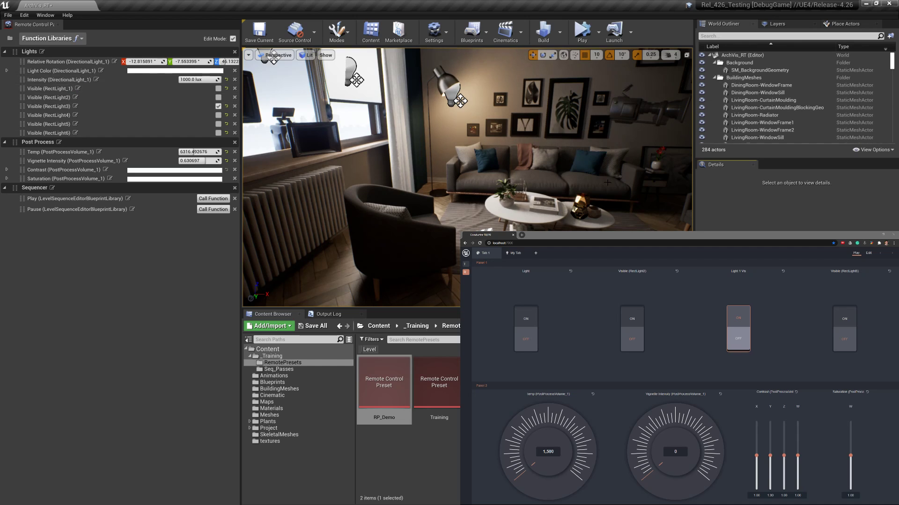
- Turn off Edit Mode in the Remote Control panel and test RectLight4's web switch
{"action": "left_click", "coordinate": [233, 39]}
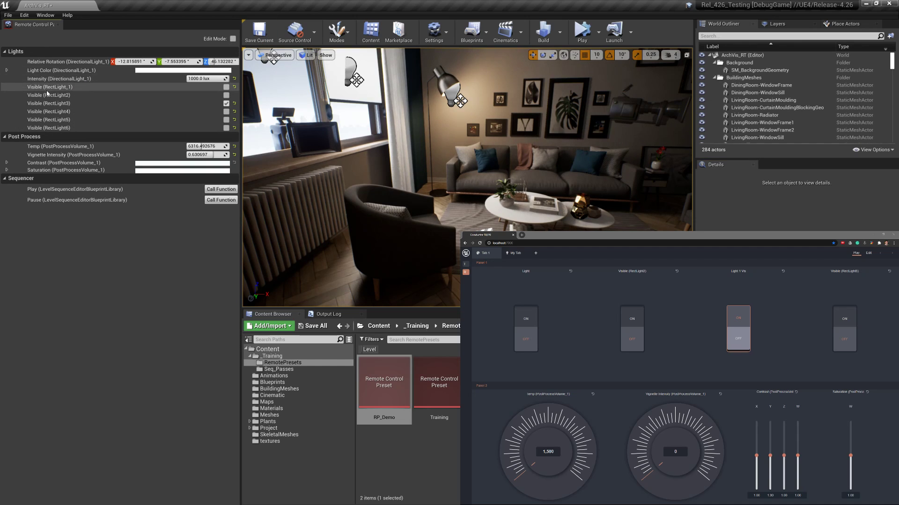
{"action": "left_click", "coordinate": [525, 321]}
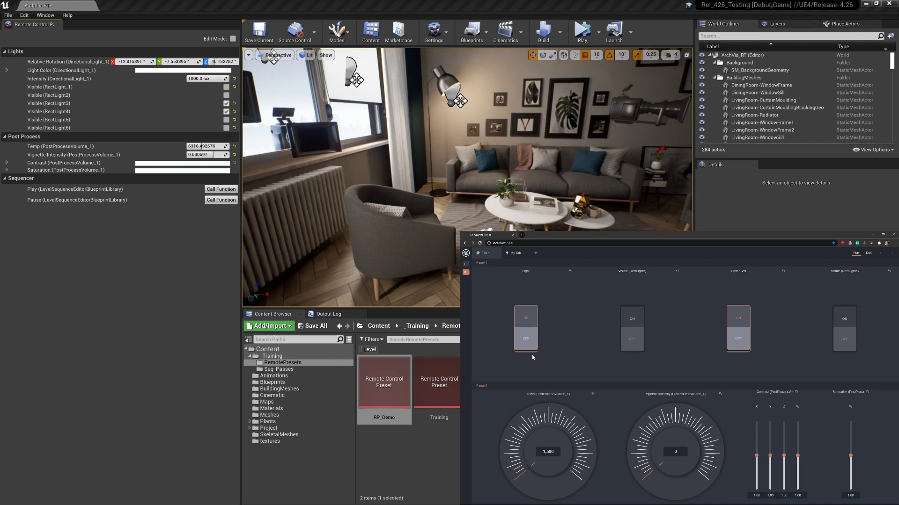
{"action": "left_click", "coordinate": [531, 350]}
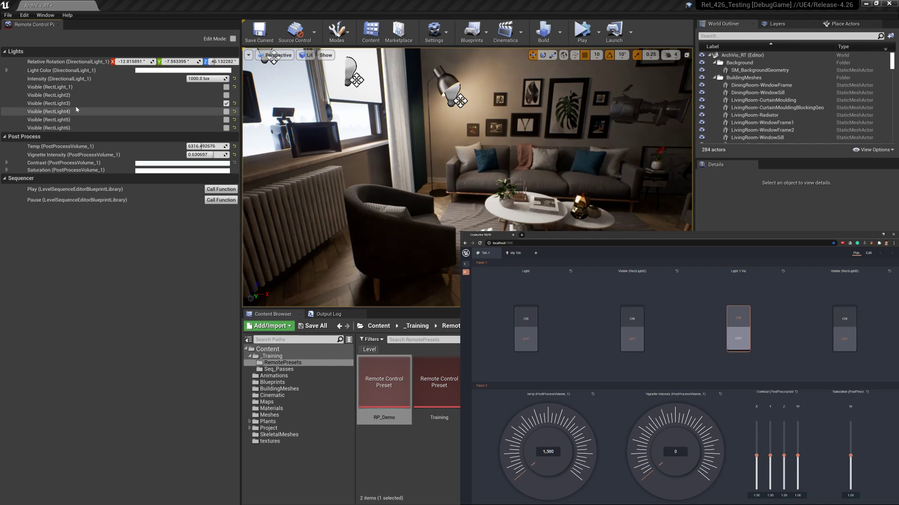
- Leave Visible (RectLight4) checked in the editor so RectLight3 and RectLight4 are both on
{"action": "left_click", "coordinate": [227, 112]}
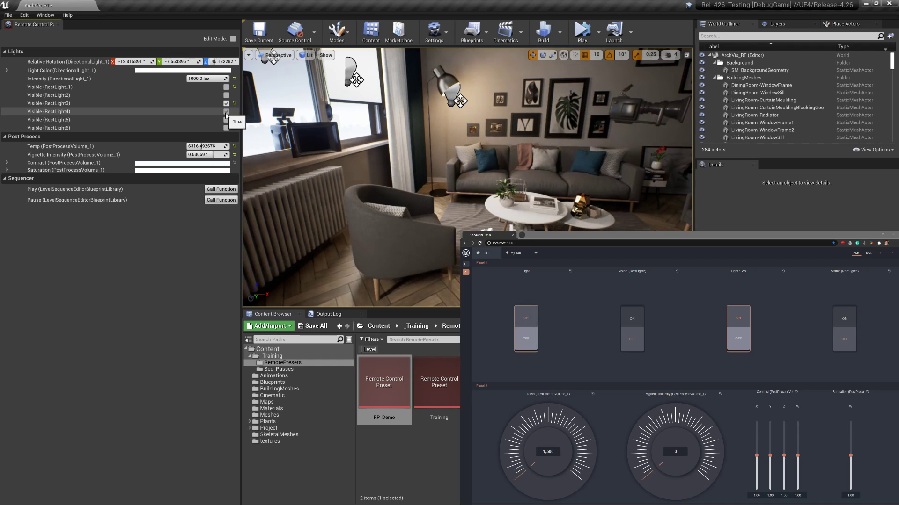
{"action": "left_click", "coordinate": [226, 114]}
{"action": "left_click", "coordinate": [226, 114]}
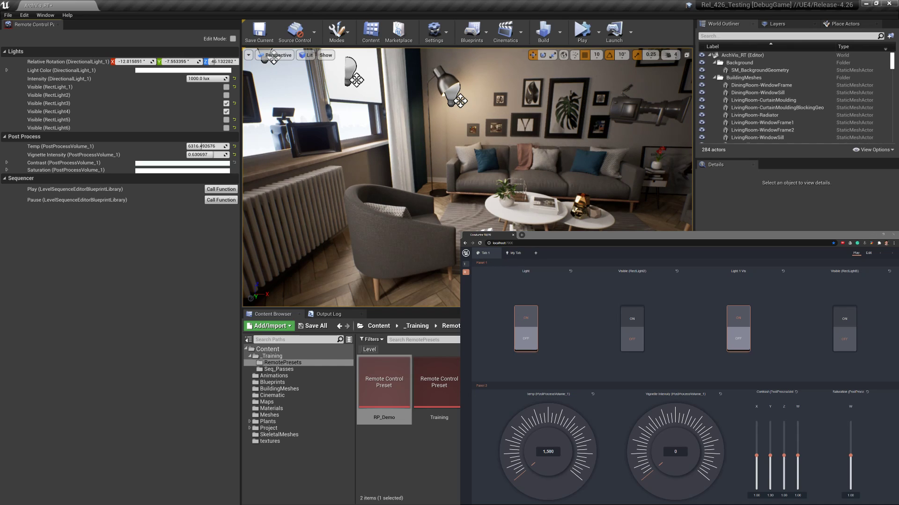
{"action": "left_click", "coordinate": [383, 404]}
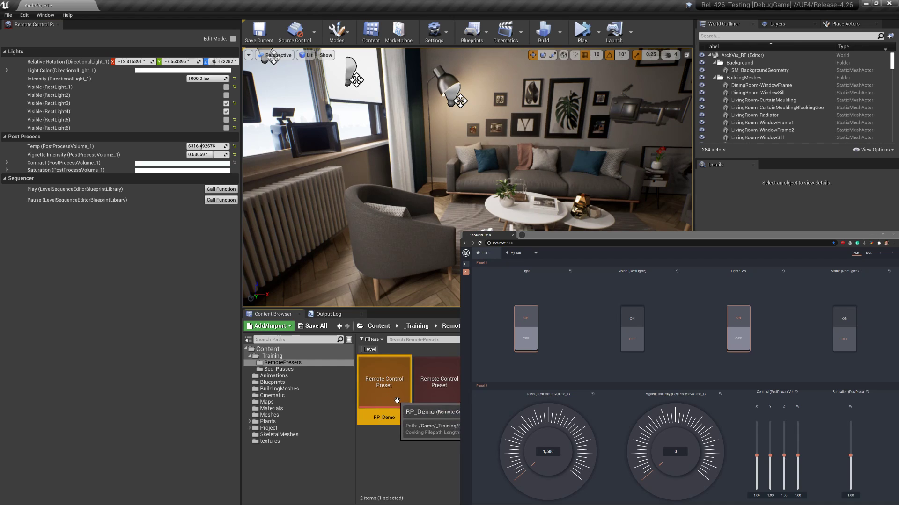